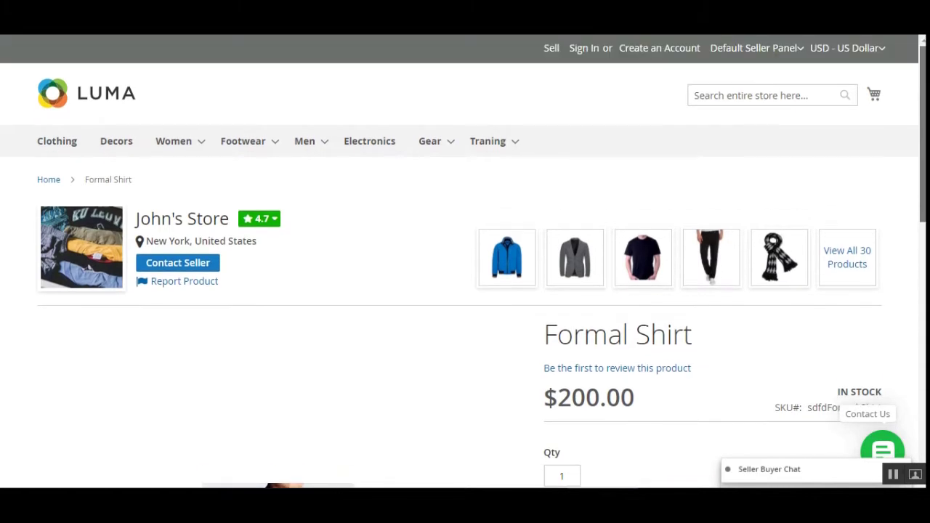
# Scroll the Formal Shirt page and expand the Seller Buyer Chat panel to show its login form
pyautogui.scroll(-3, 196, 399)
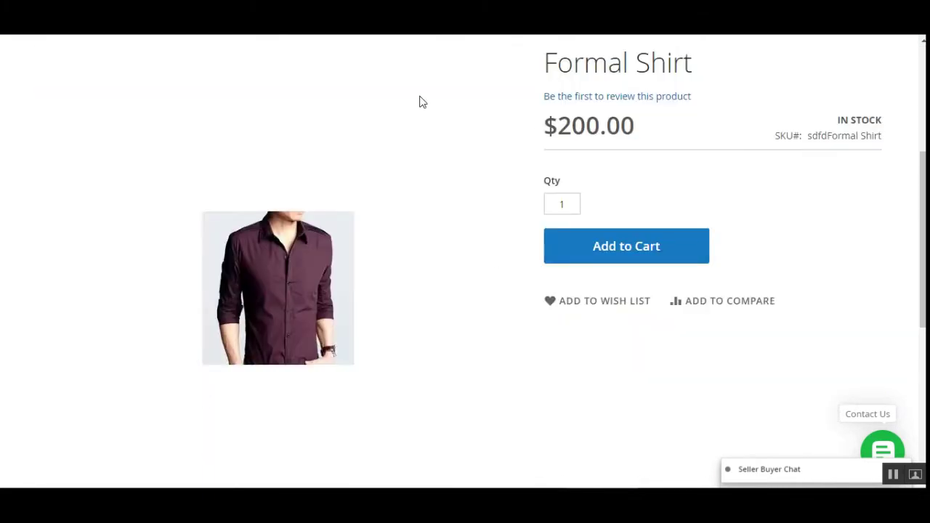
pyautogui.scroll(-1, 465, 262)
pyautogui.scroll(2, 465, 261)
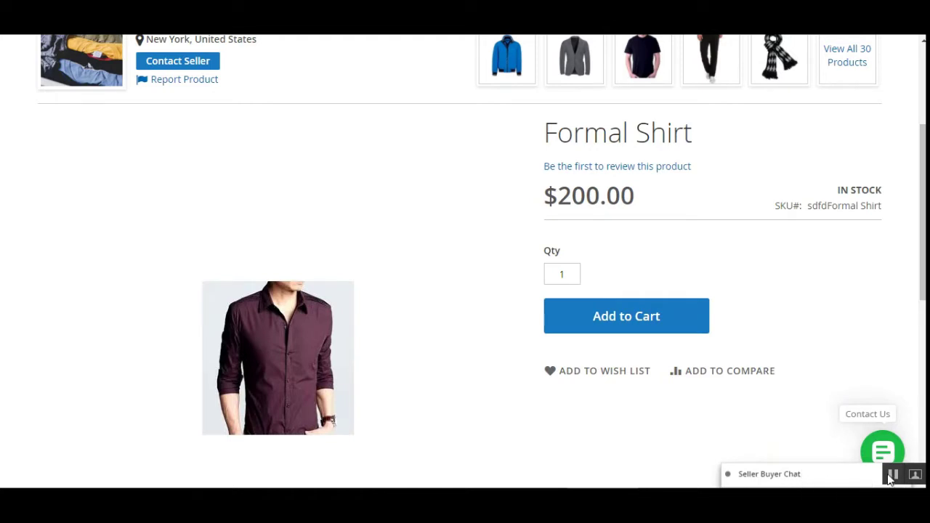
pyautogui.click(832, 481)
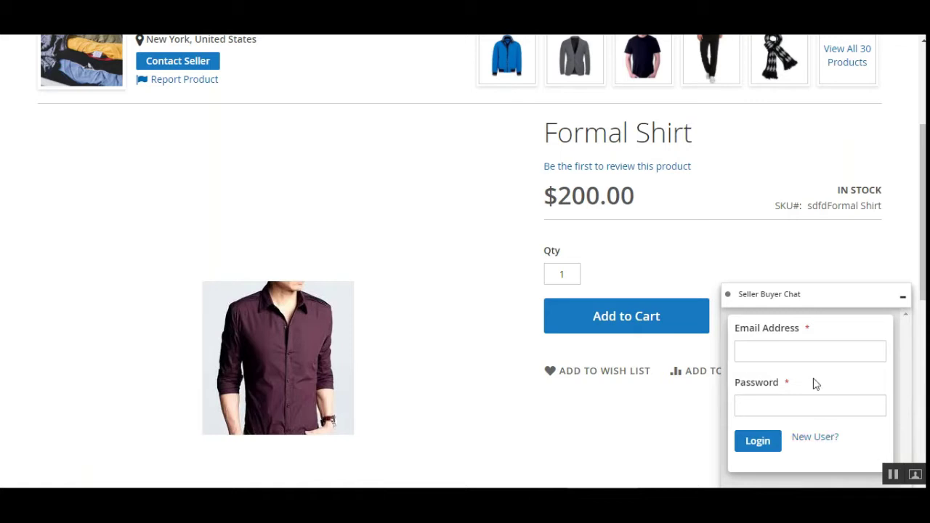
# Submit the chat login with the autofilled buyer email and a typed password, getting an invalid-login error
pyautogui.click(807, 352)
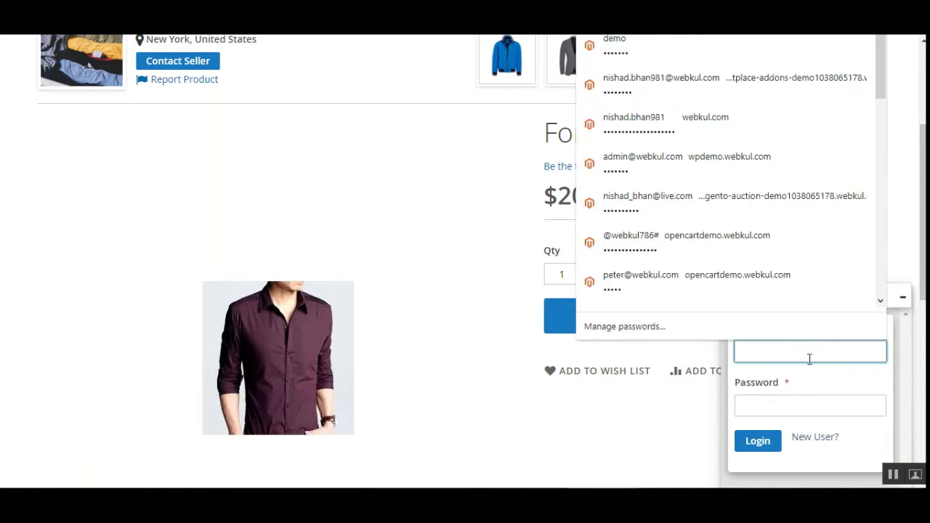
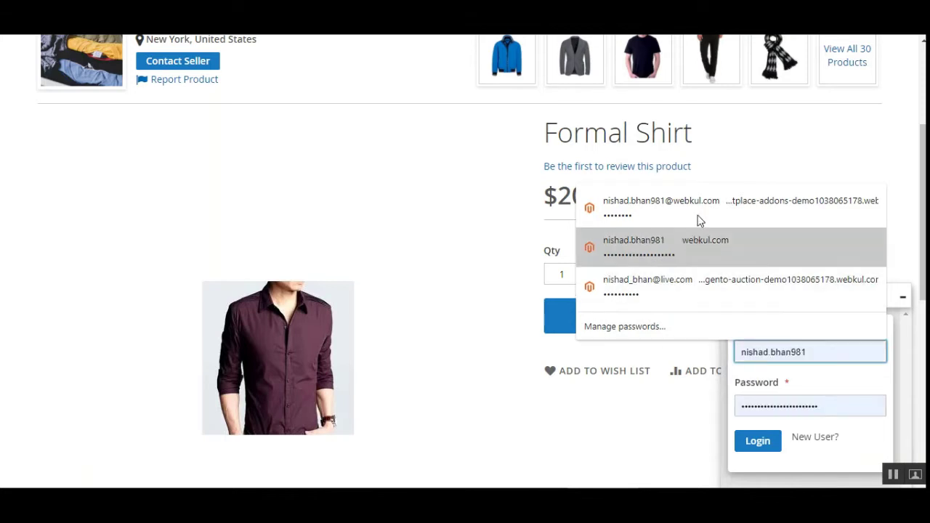
pyautogui.click(697, 207)
pyautogui.click(799, 406)
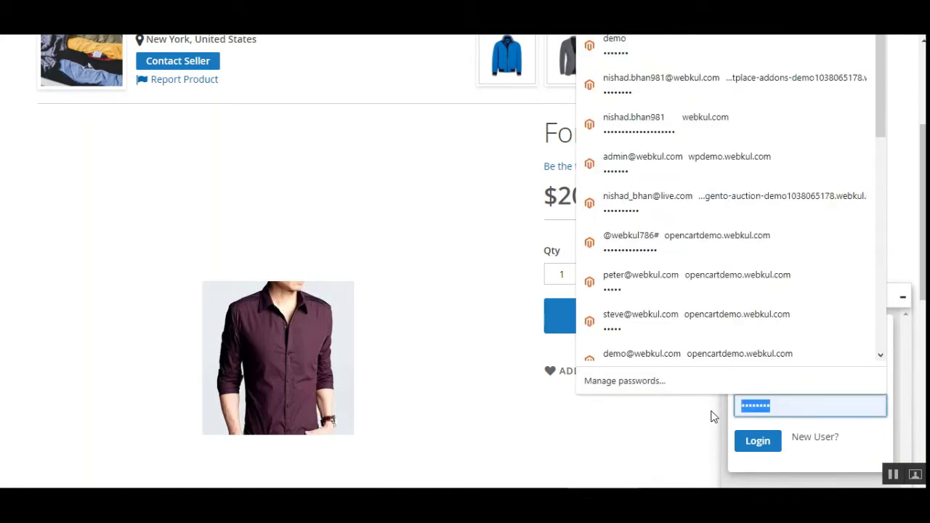
pyautogui.write('w')
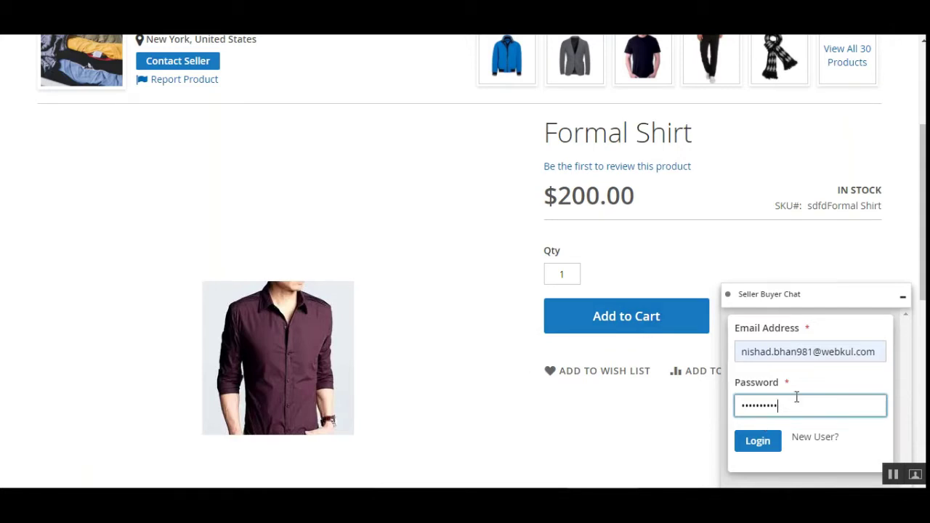
pyautogui.click(768, 443)
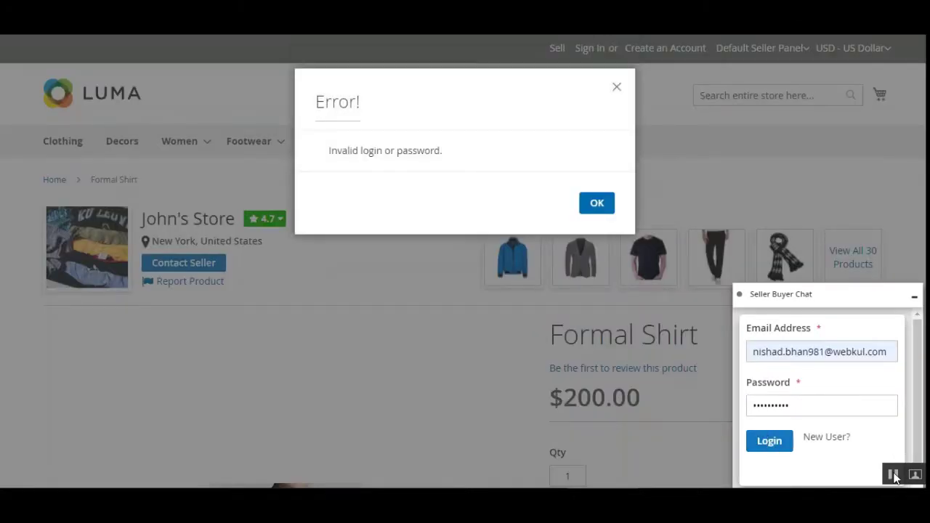
# Clear the chat login email field and switch the panel to New User registration
pyautogui.click(262, 109)
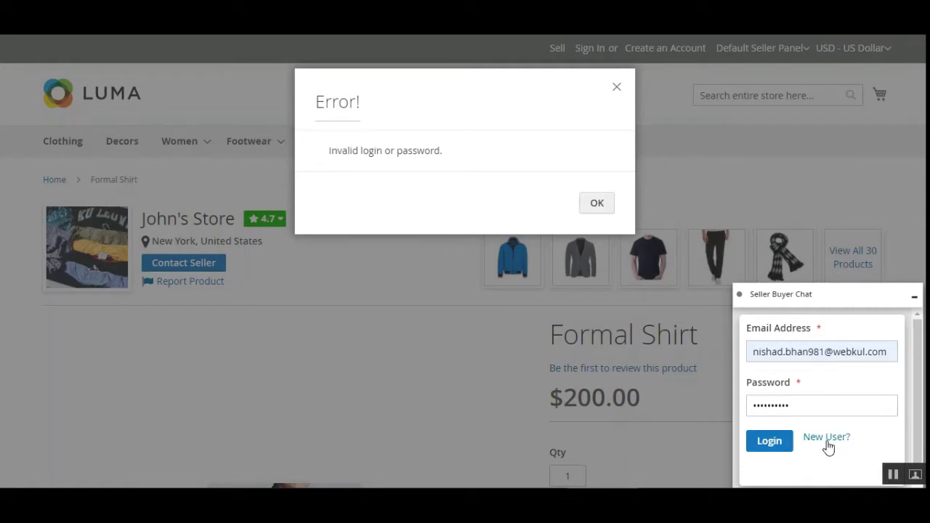
pyautogui.click(797, 351)
pyautogui.hotkey('ctrl', 'a')
pyautogui.hotkey('ctrl', 'c')
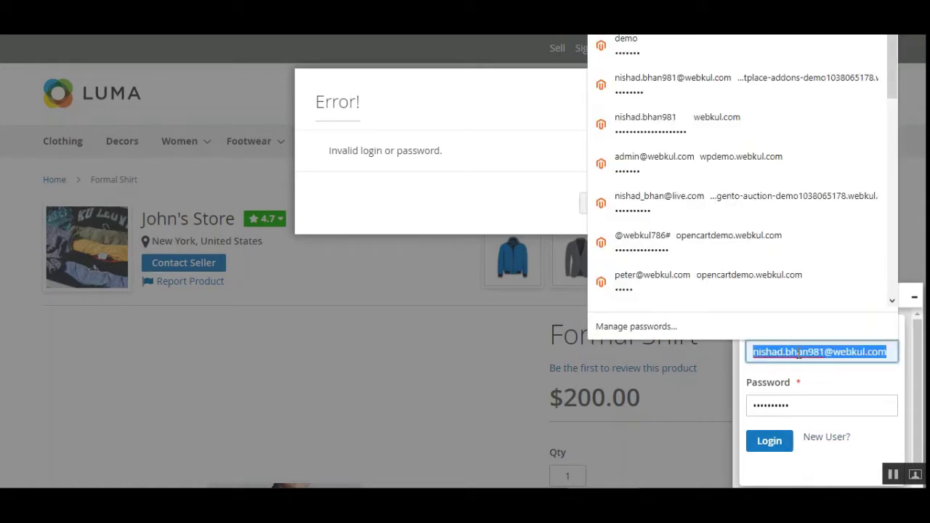
pyautogui.press('BackSpace')
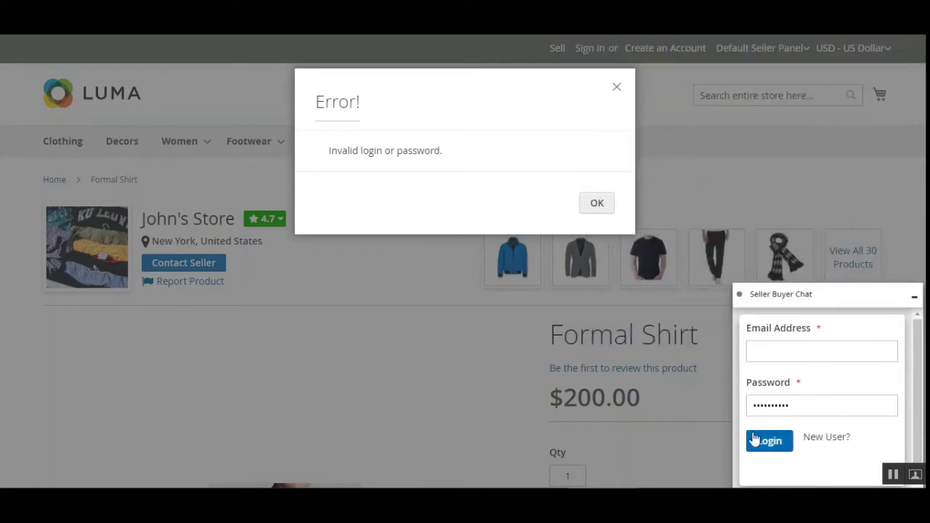
pyautogui.click(827, 438)
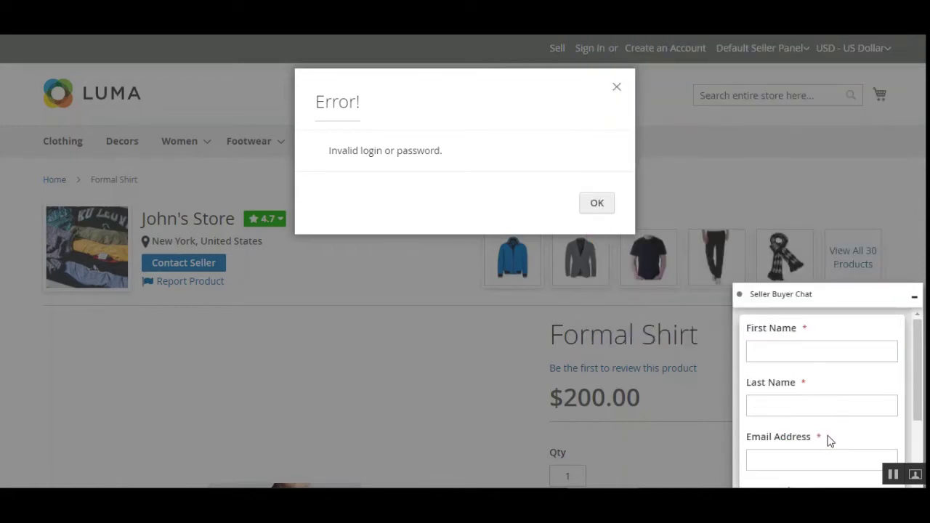
# Fill the registration form with first name, last name, email address and a password
pyautogui.click(783, 354)
pyautogui.click(792, 384)
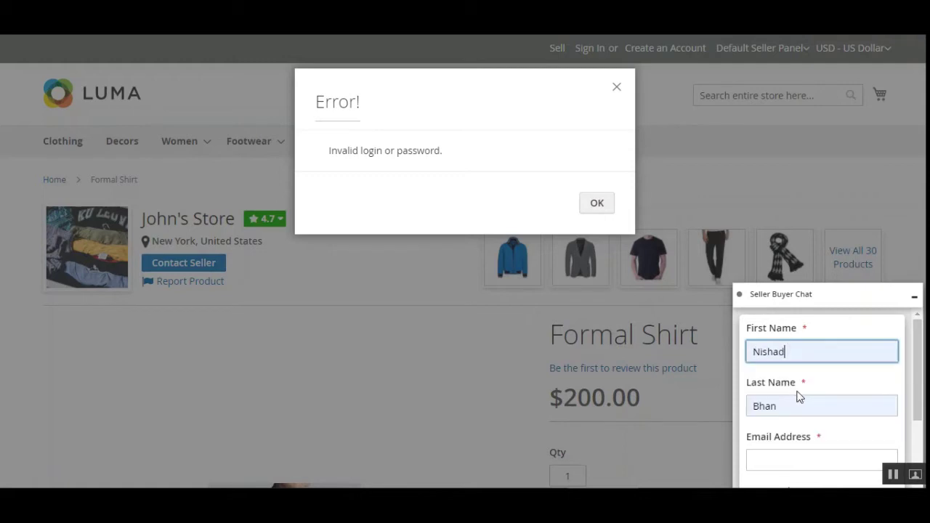
pyautogui.click(824, 460)
pyautogui.hotkey('ctrl', 'v')
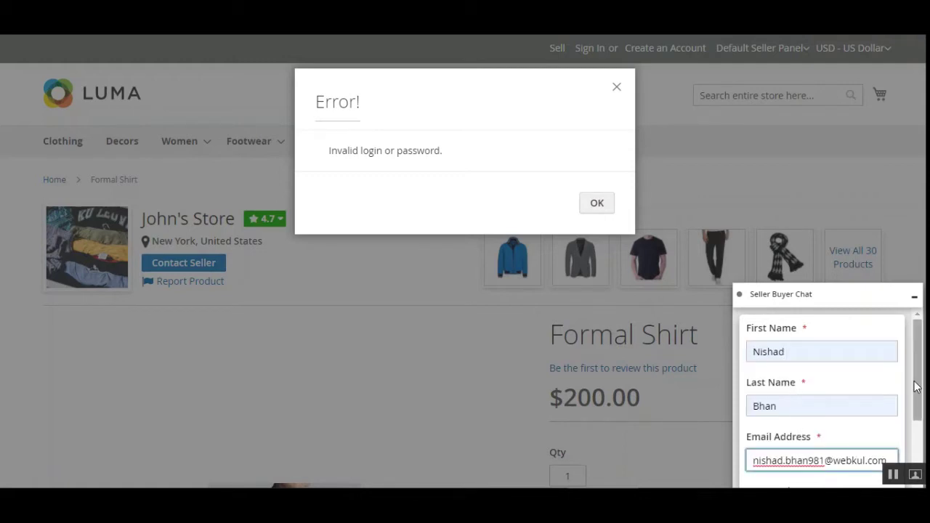
pyautogui.scroll(-2, 824, 451)
pyautogui.click(795, 413)
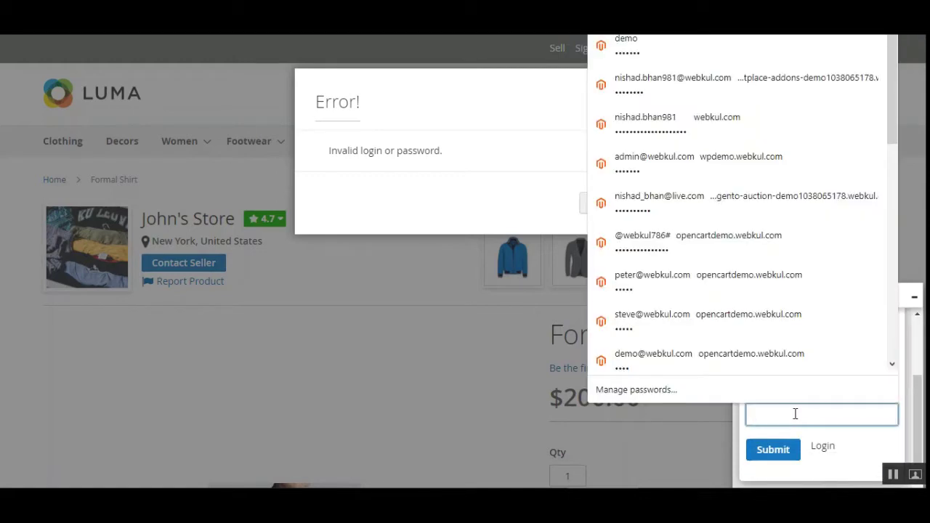
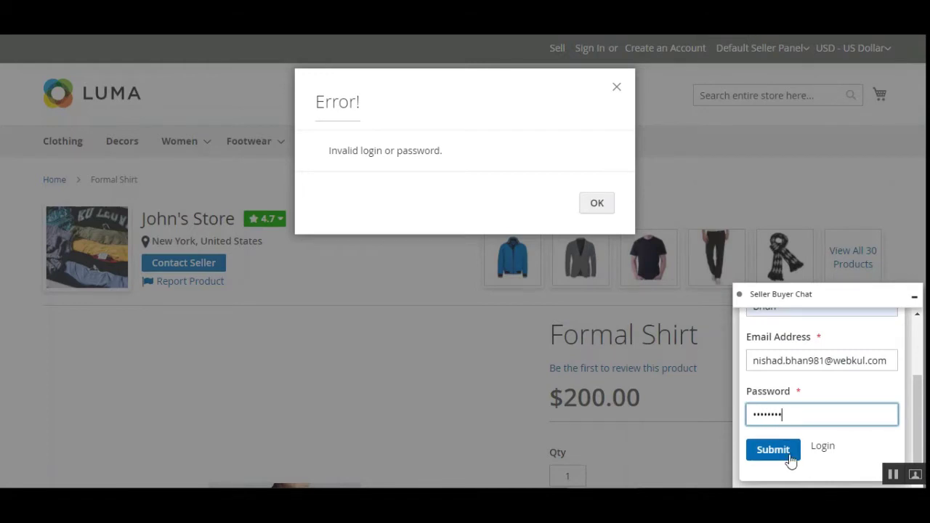
# Submit the new buyer registration and dismiss the invalid login error message
pyautogui.click(773, 451)
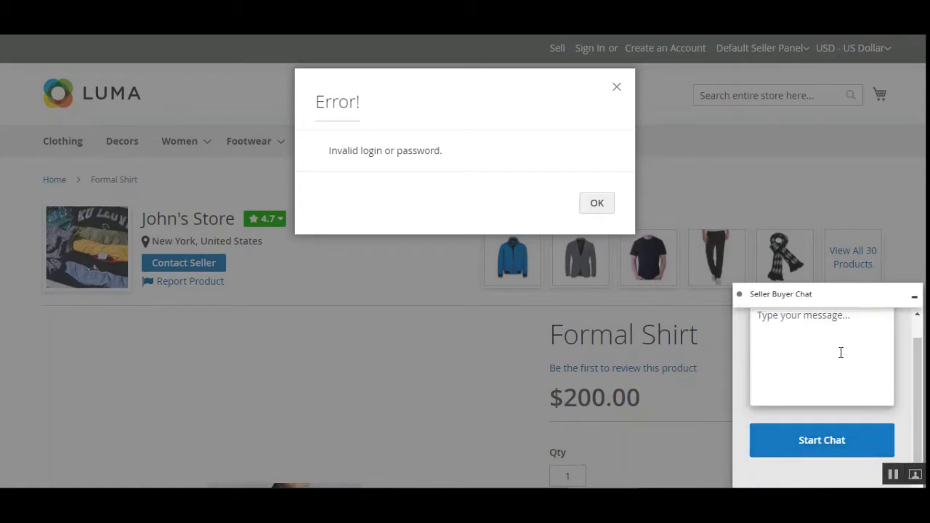
pyautogui.scroll(1, 917, 400)
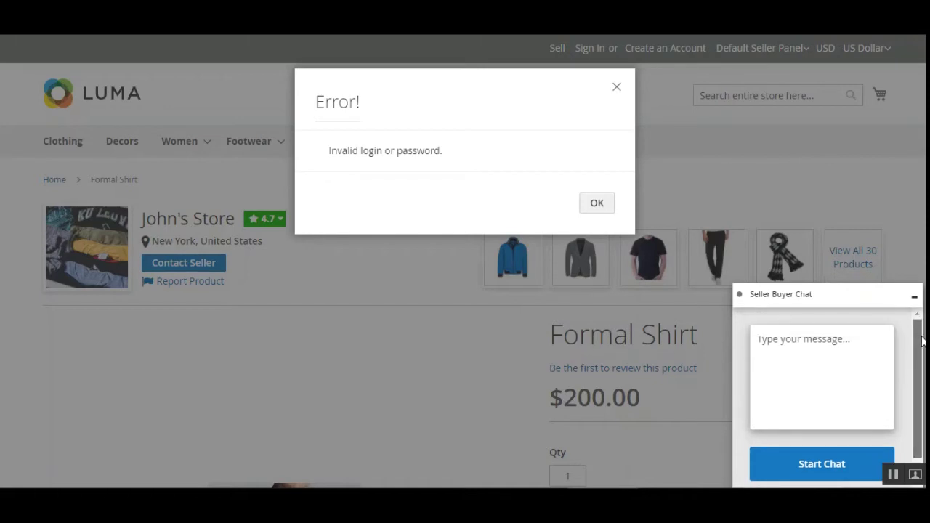
pyautogui.click(617, 90)
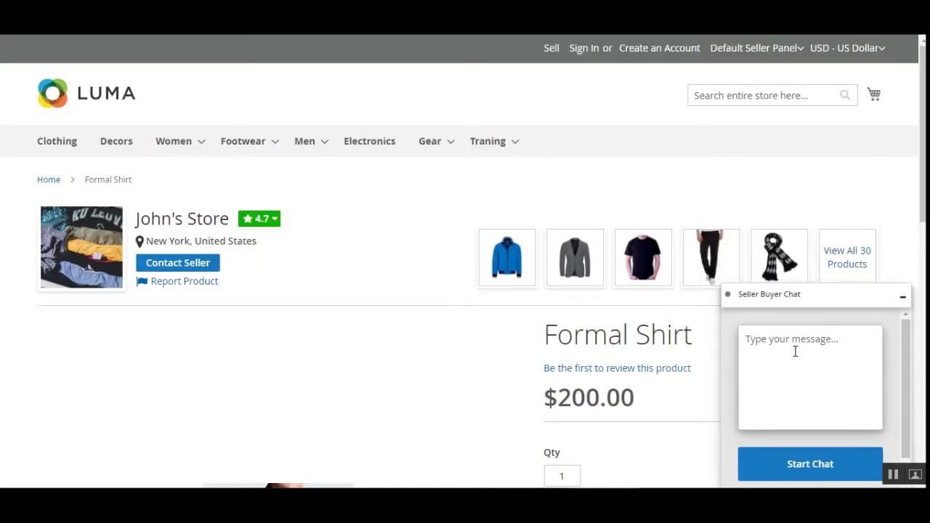
# Type 'Hello, vendor need some rebates on purchasing multiple products' in the chat message box
pyautogui.click(809, 397)
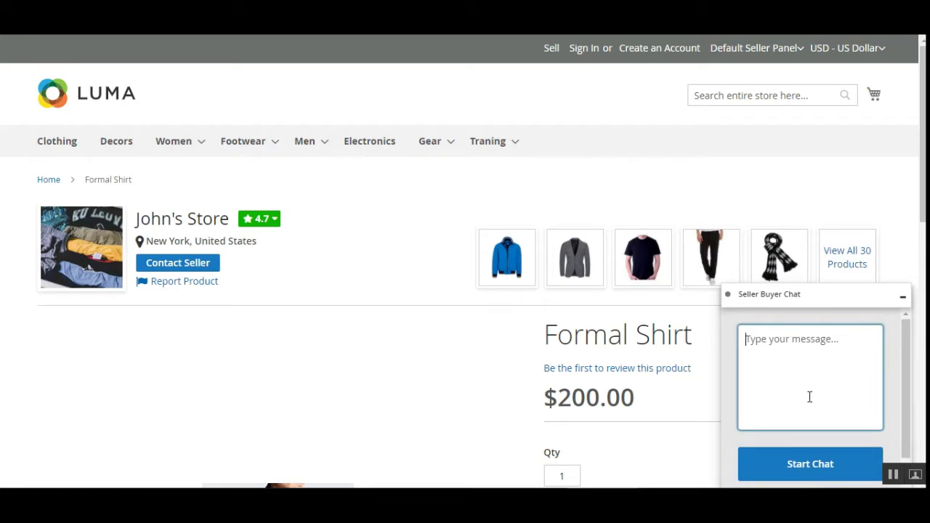
pyautogui.write('Hello')
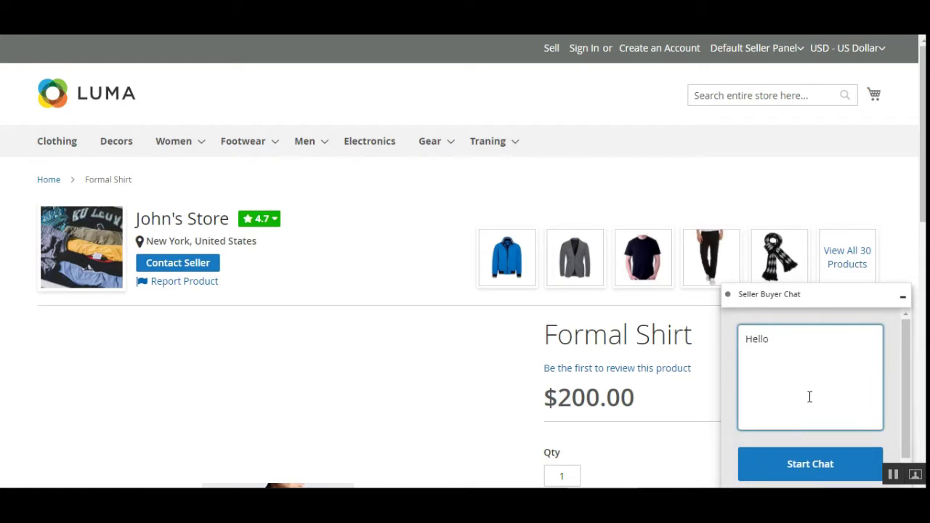
pyautogui.write(', vendor need some re')
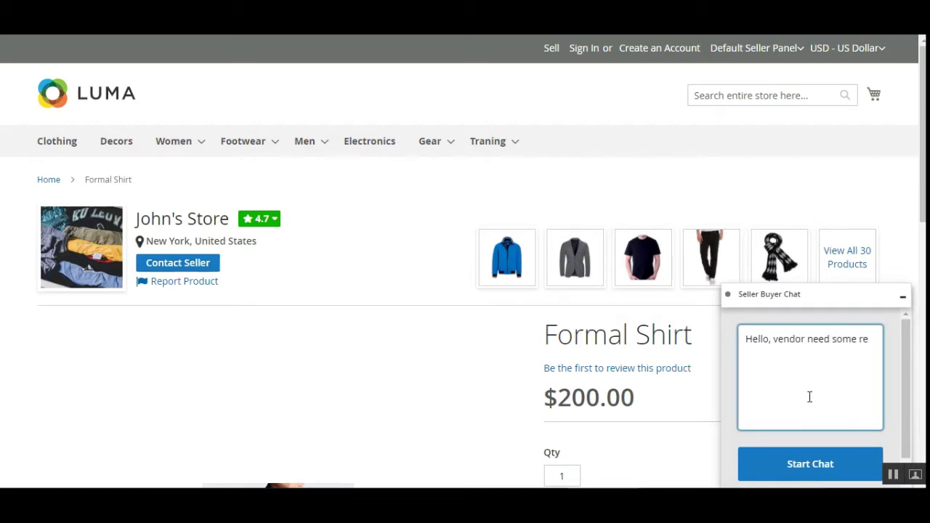
pyautogui.write('bates on pur')
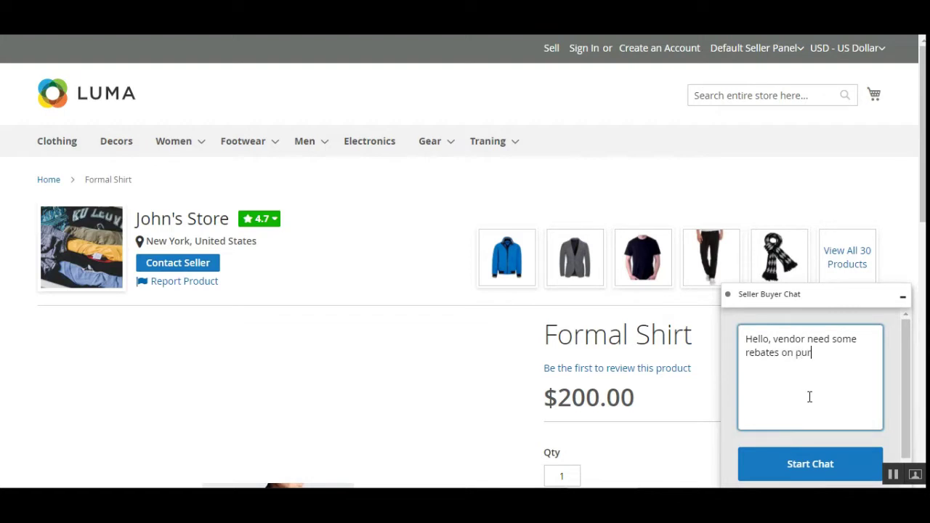
pyautogui.write('chaing multiple product!')
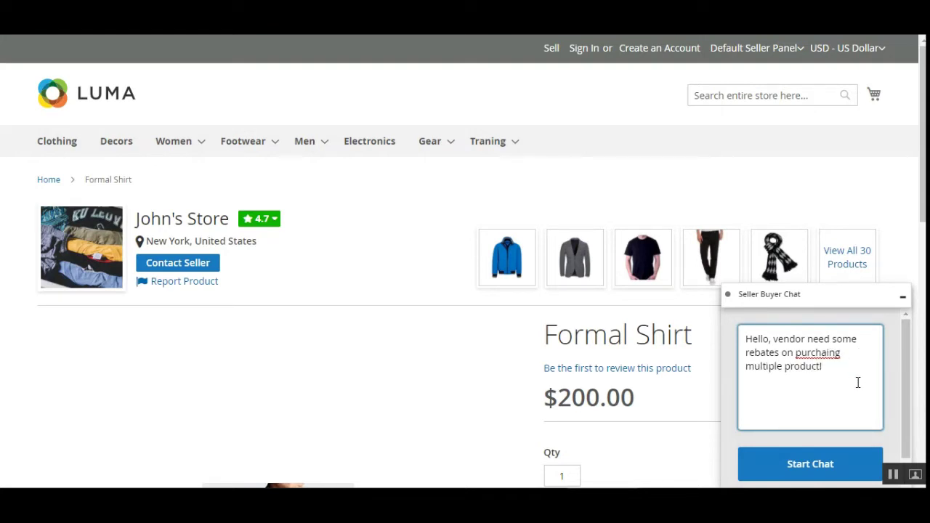
pyautogui.write('s')
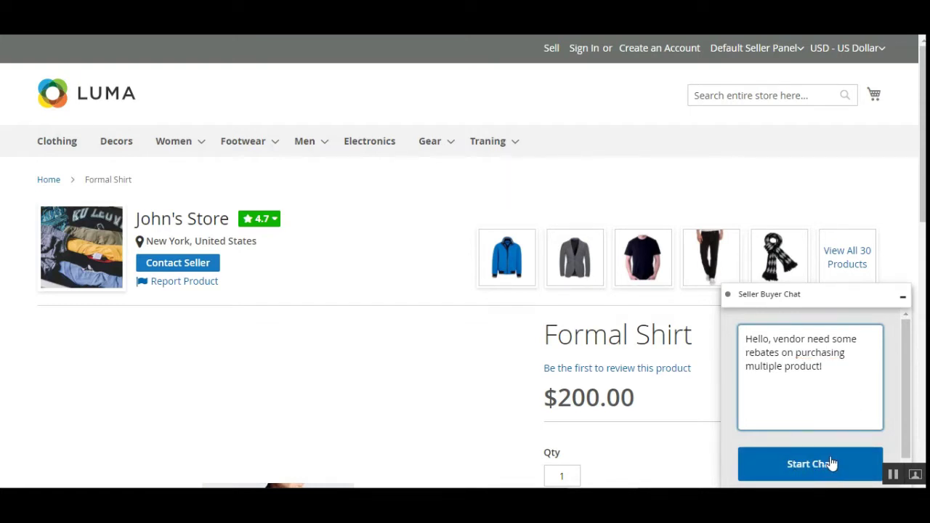
# Start the chat with the seller and send the message 'test help?'
pyautogui.click(801, 469)
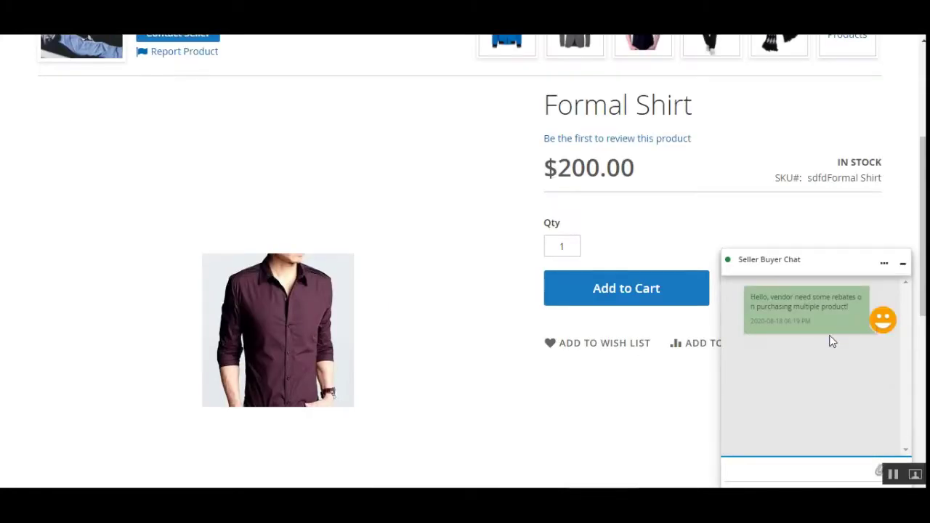
pyautogui.scroll(-1, 465, 291)
pyautogui.scroll(1, 909, 269)
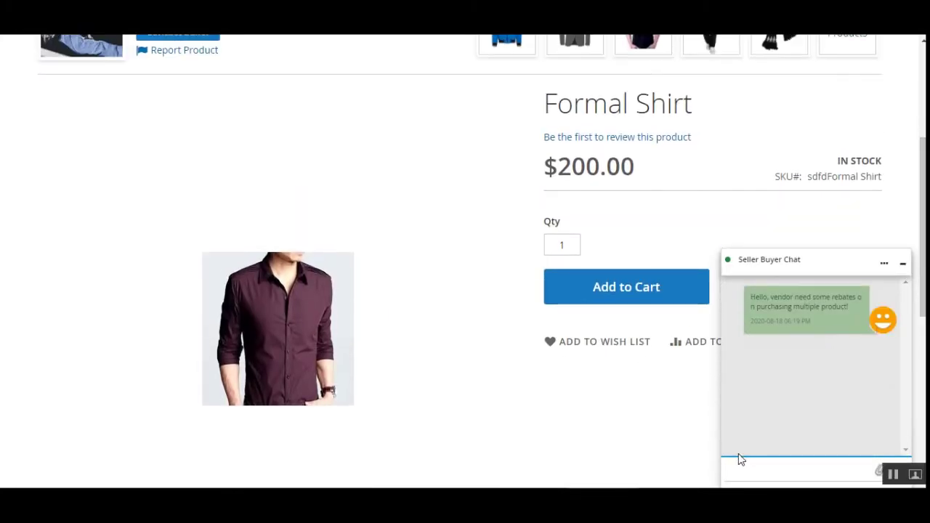
pyautogui.click(760, 465)
pyautogui.press('Return')
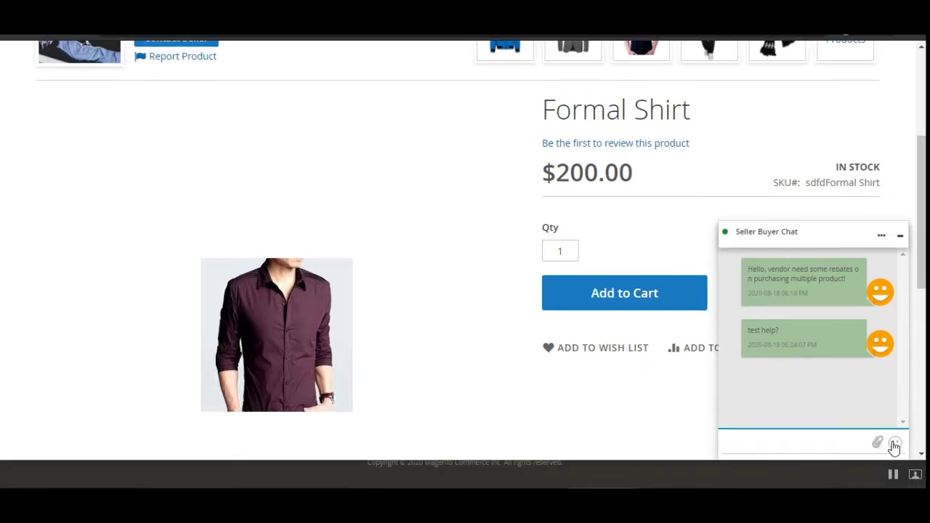
# Send a sleeping-face emoji message, then a clapping-hands emoji message
pyautogui.click(895, 446)
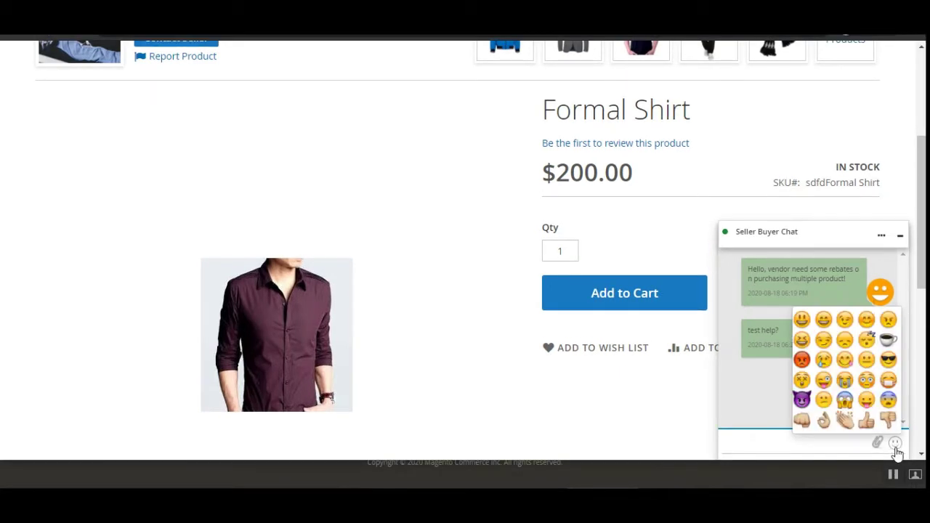
pyautogui.click(869, 340)
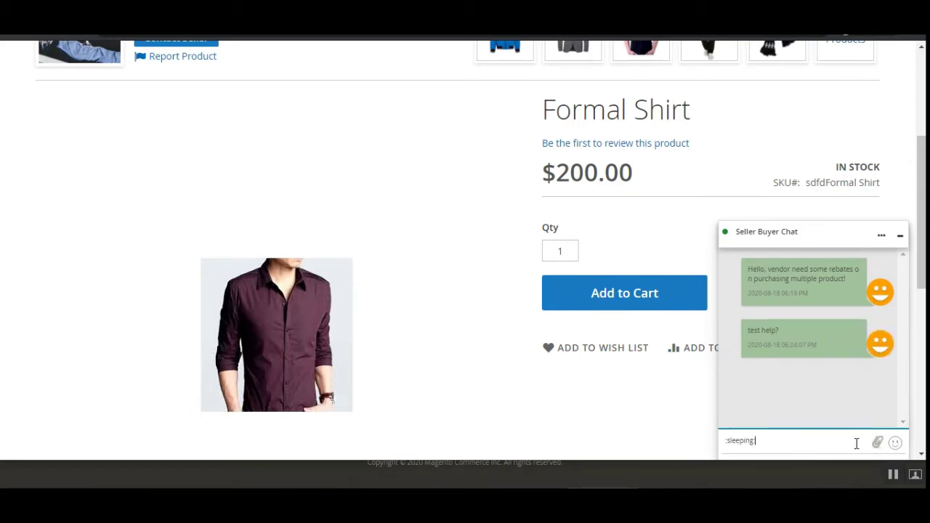
pyautogui.press('Return')
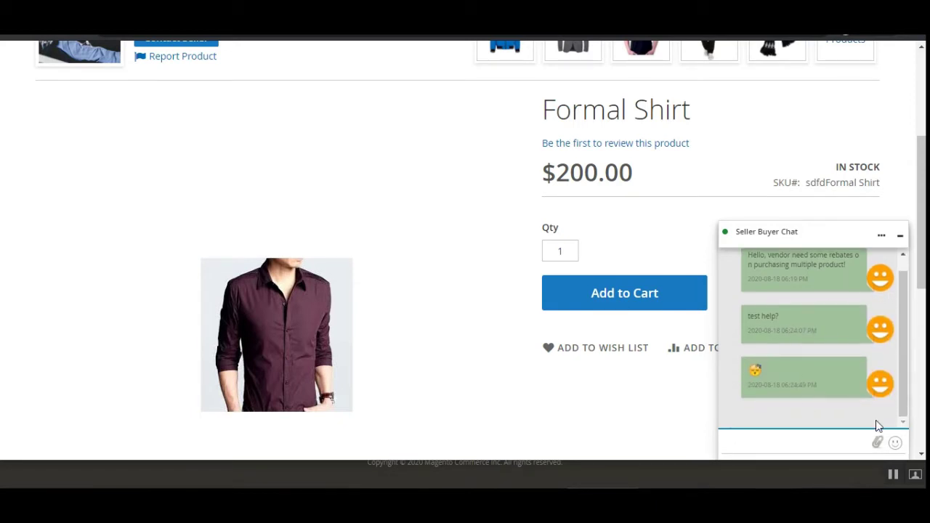
pyautogui.click(894, 442)
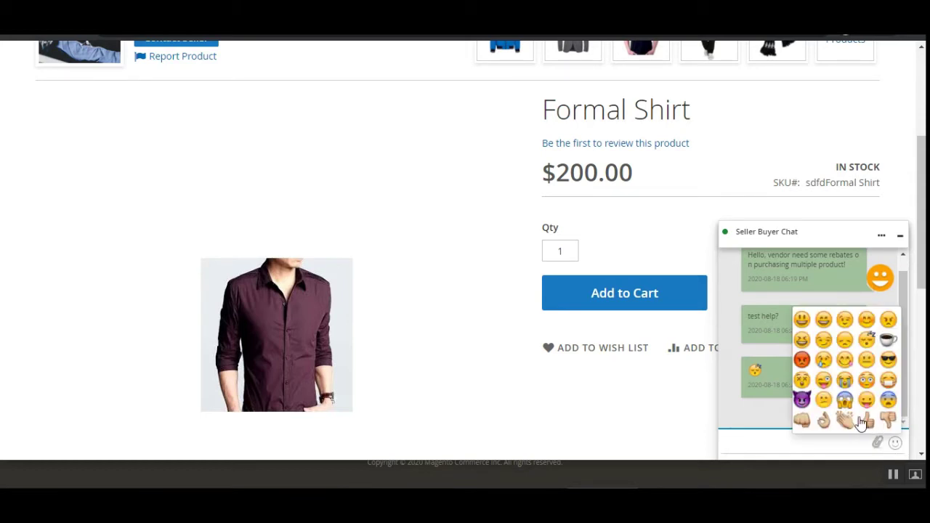
pyautogui.click(844, 420)
pyautogui.press('Return')
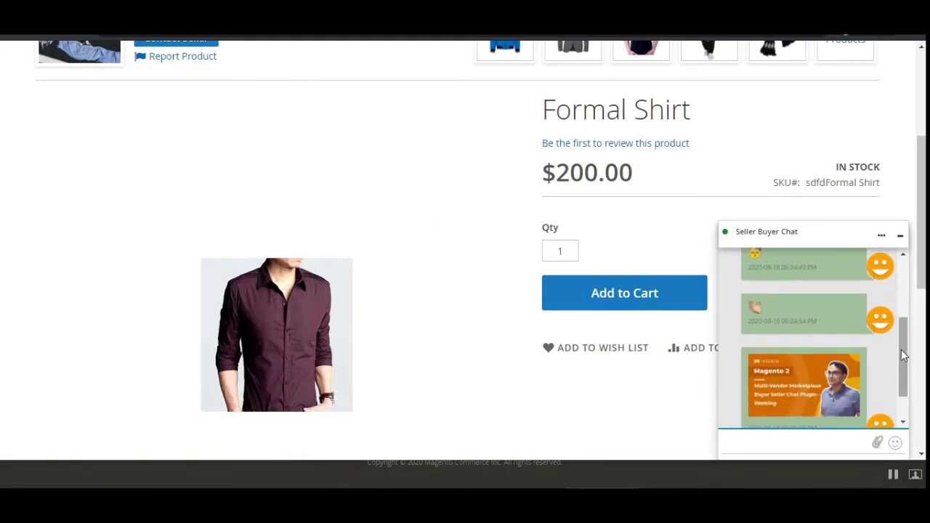
pyautogui.scroll(-2, 905, 372)
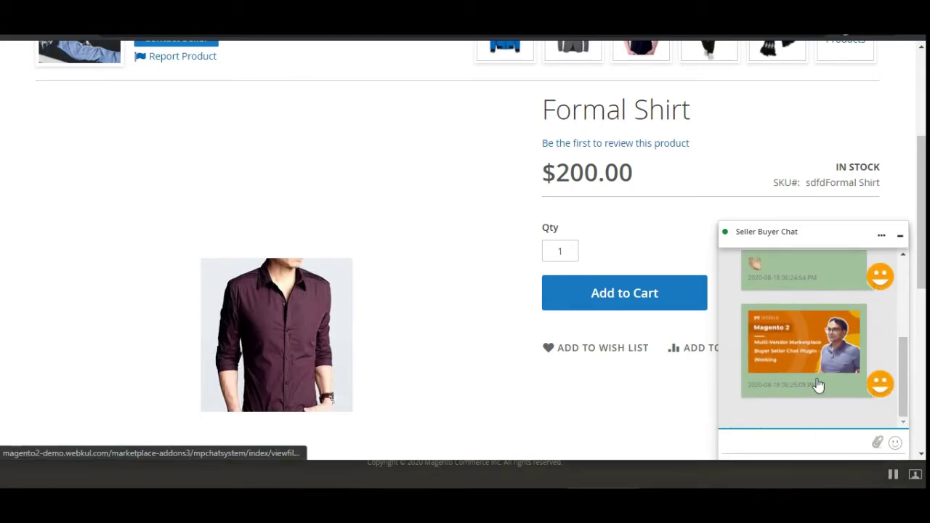
# Attach and send m2-Freelancer-Marketplace-Builder-Plugin-Working&Configuration.png as a chat image
pyautogui.click(878, 443)
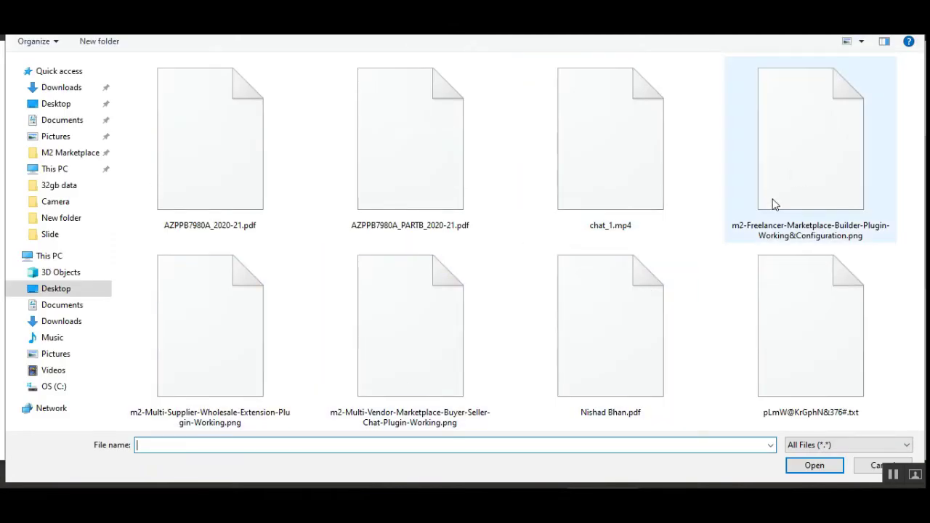
pyautogui.doubleClick(806, 181)
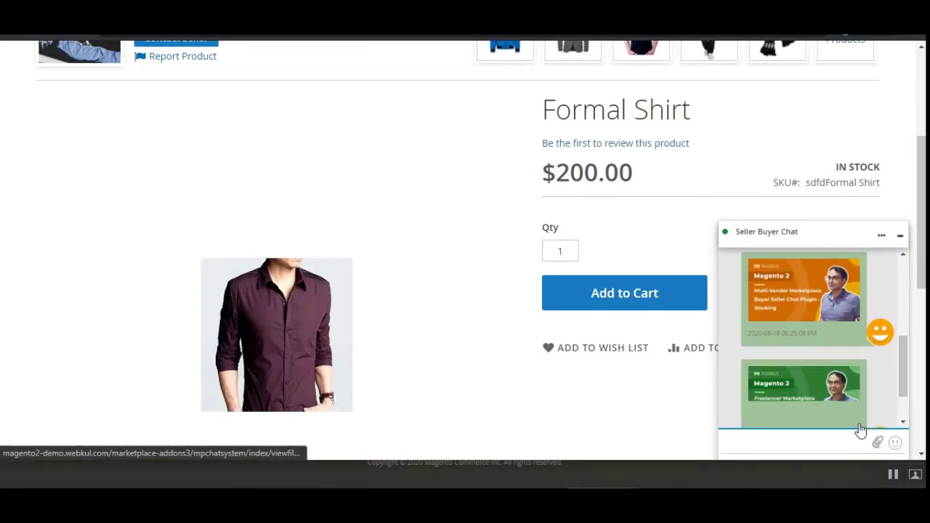
# In chat options, cancel the avatar upload, turn notification sound on and list Online/Busy/Offline statuses
pyautogui.click(881, 237)
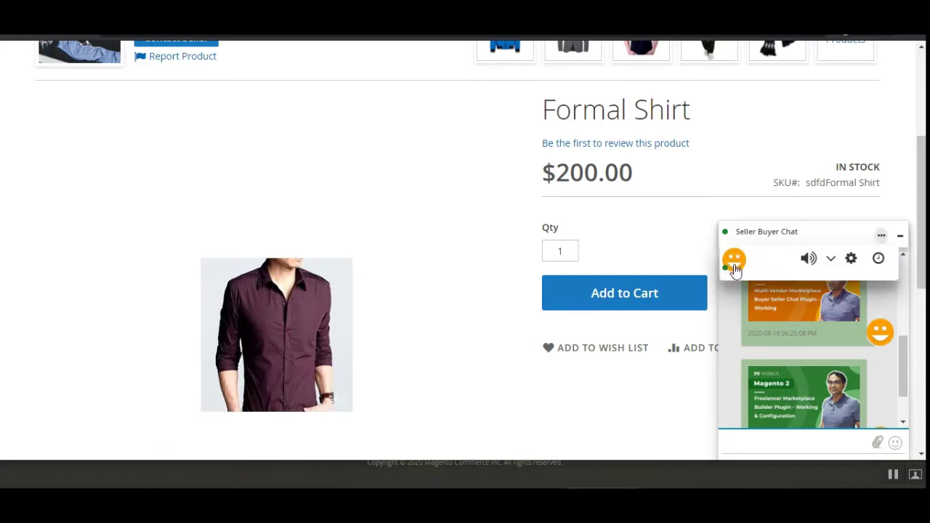
pyautogui.click(735, 265)
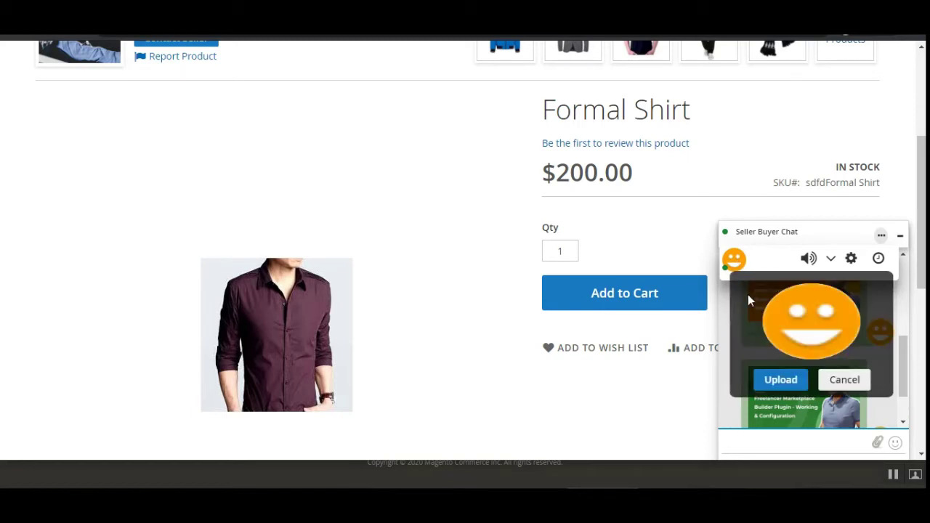
pyautogui.click(792, 382)
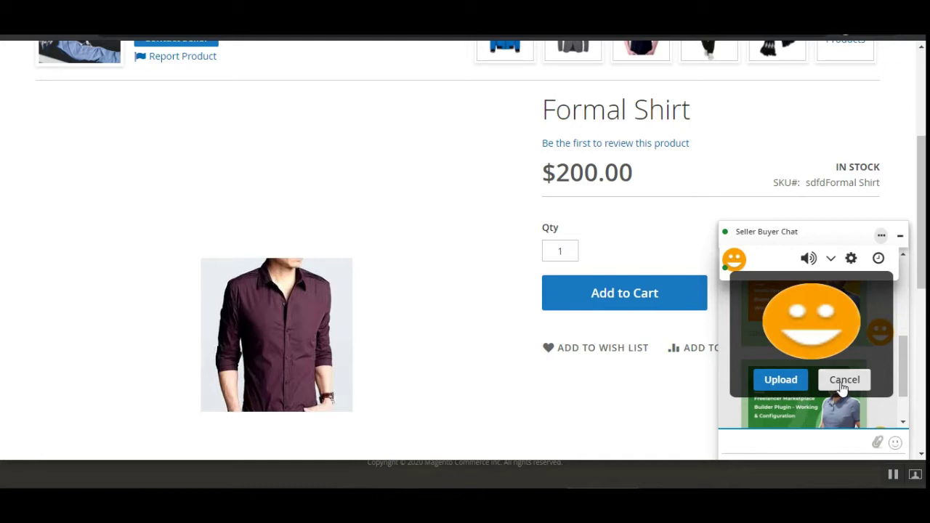
pyautogui.click(843, 384)
pyautogui.click(809, 258)
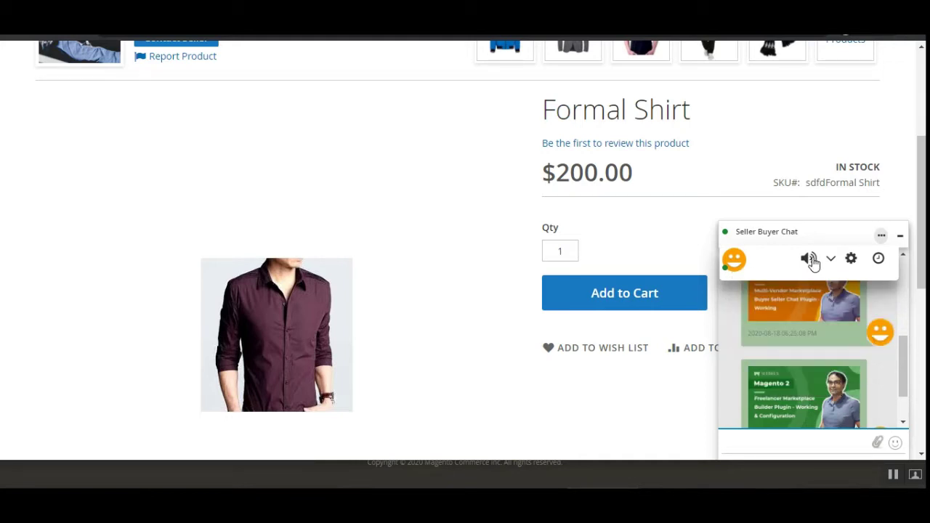
pyautogui.click(831, 260)
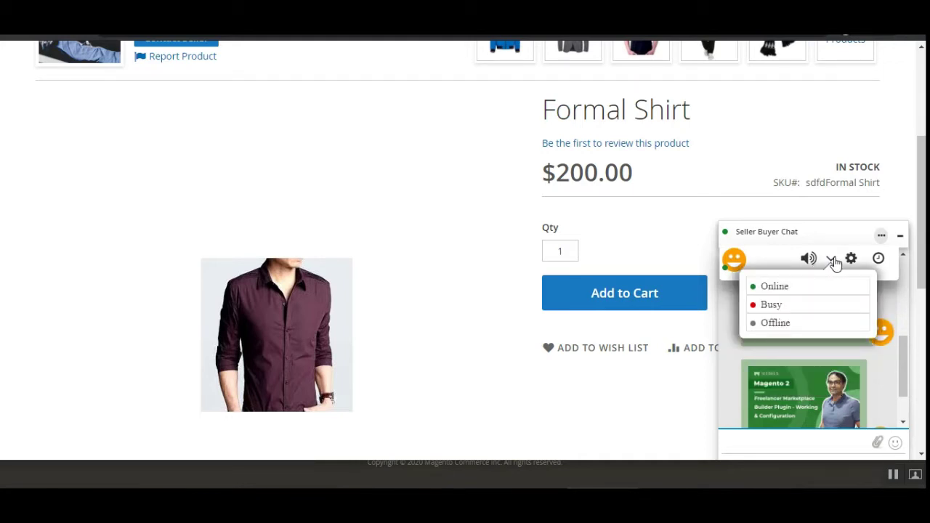
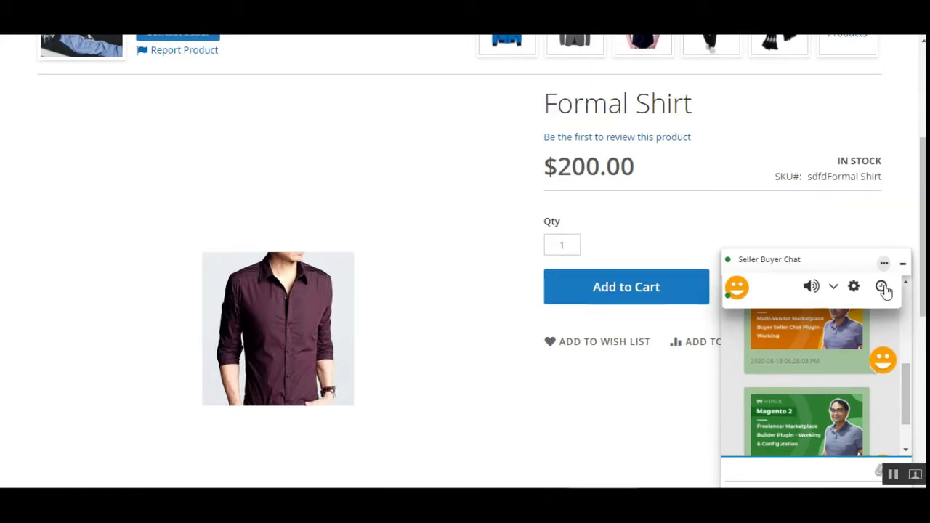
# Set the chat history range to Forever, then to Last 24 Hours, reloading the shared video messages
pyautogui.click(881, 287)
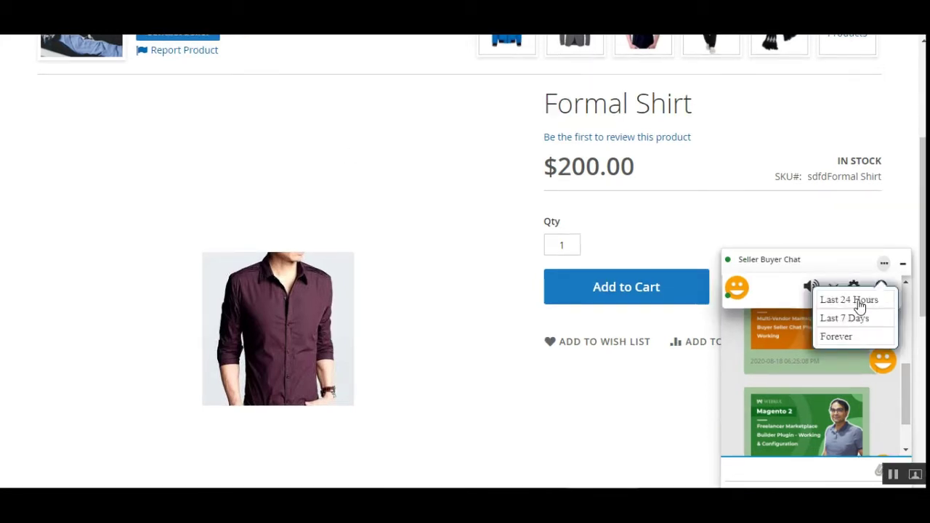
pyautogui.click(838, 340)
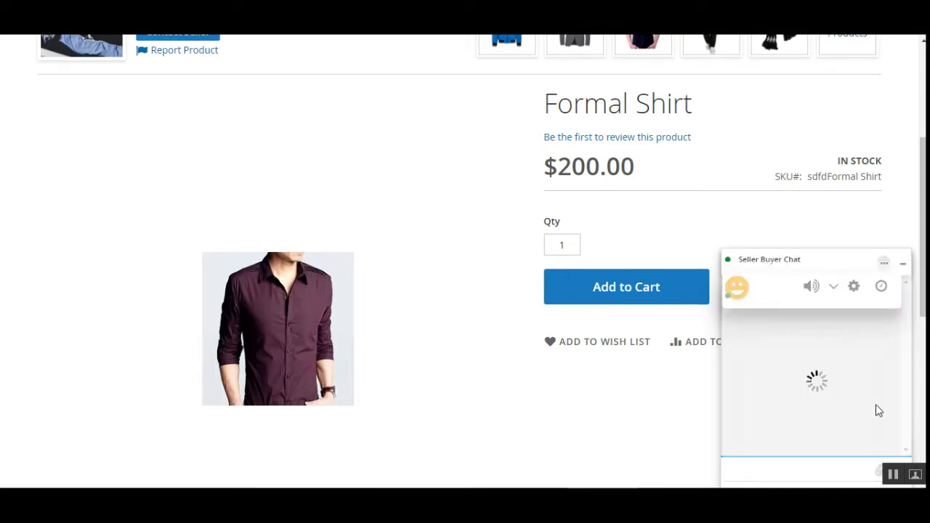
pyautogui.moveTo(909, 400); pyautogui.dragTo(917, 308)
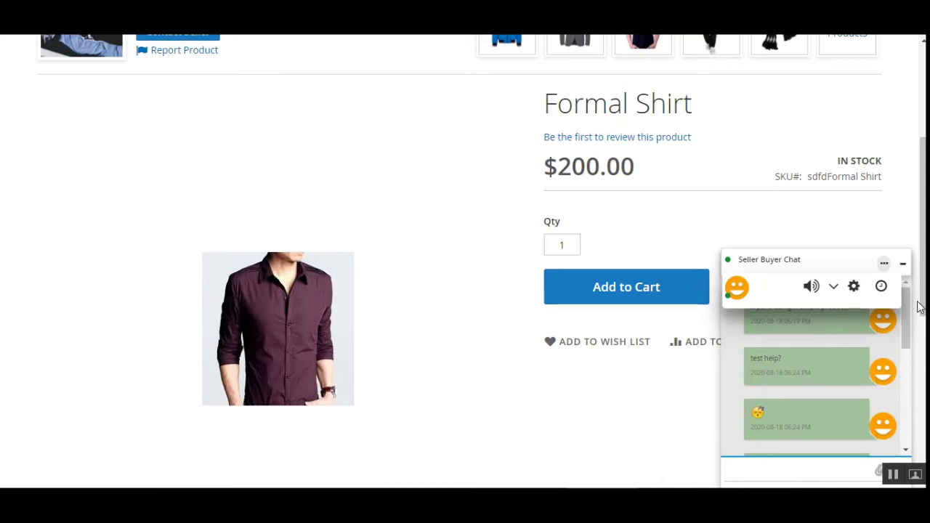
pyautogui.click(881, 287)
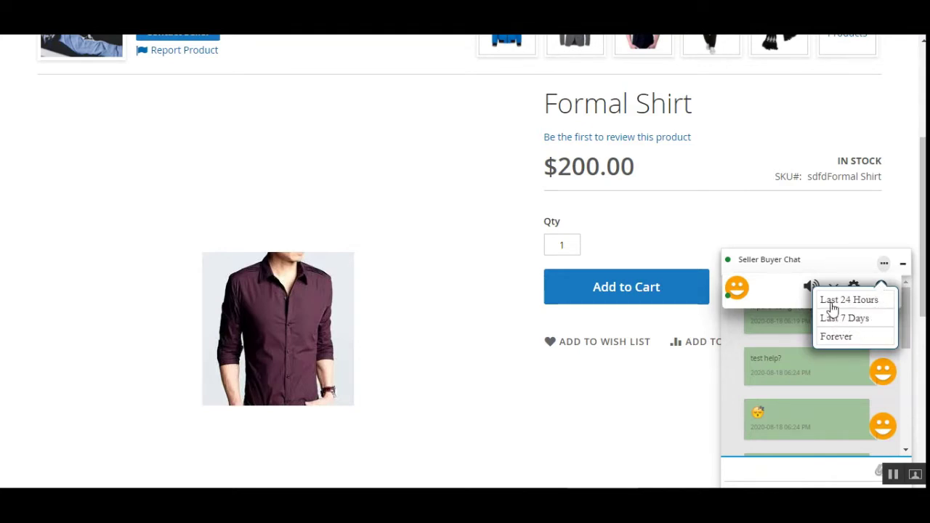
pyautogui.click(858, 309)
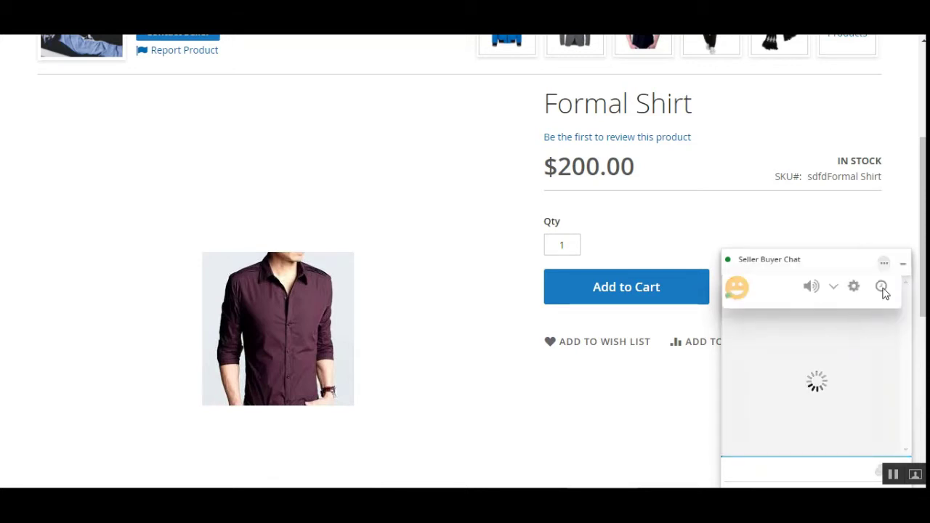
pyautogui.moveTo(896, 390); pyautogui.dragTo(916, 356)
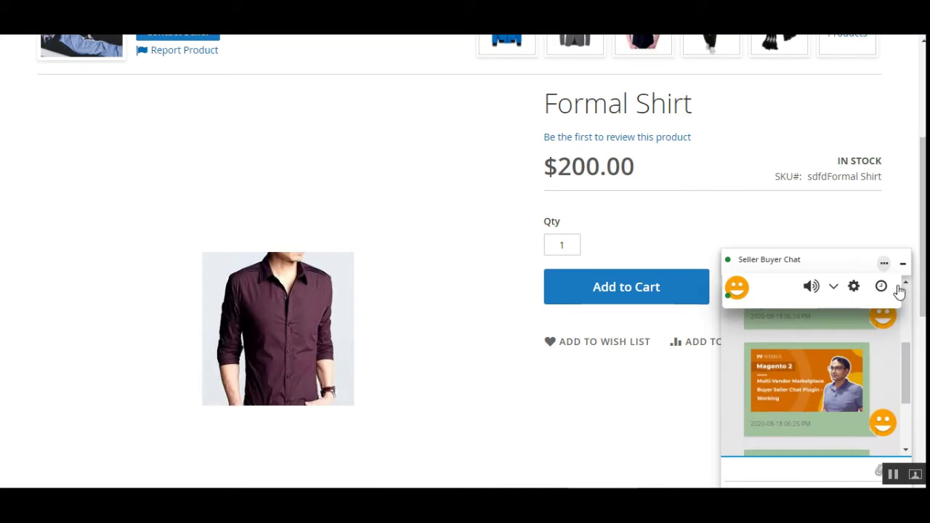
pyautogui.click(854, 290)
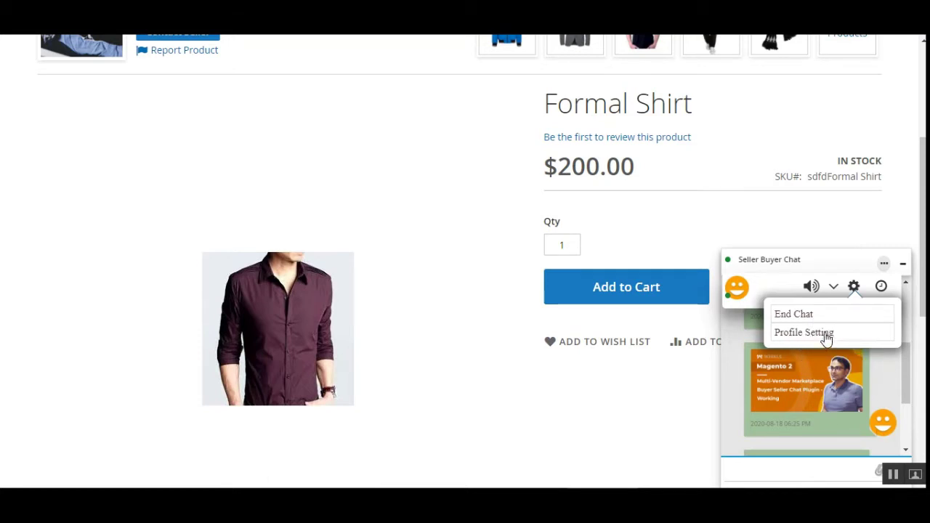
pyautogui.click(824, 335)
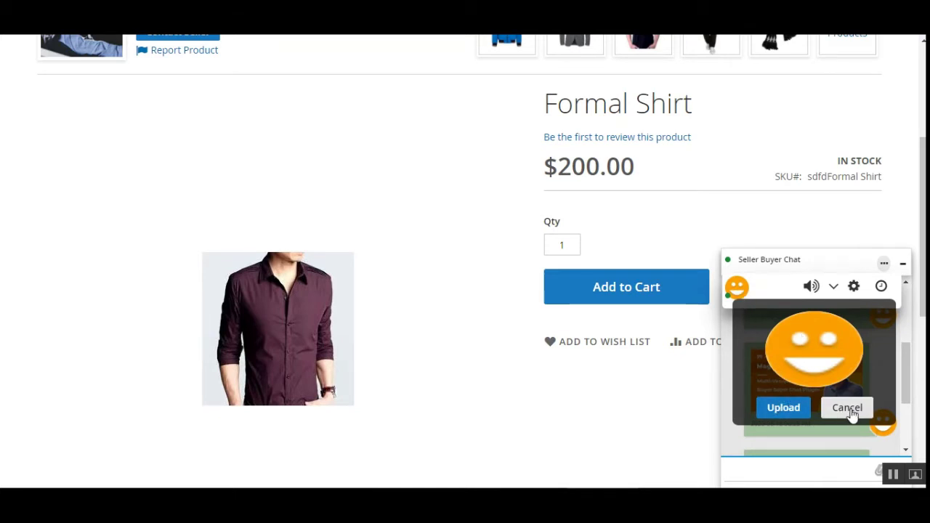
pyautogui.click(847, 408)
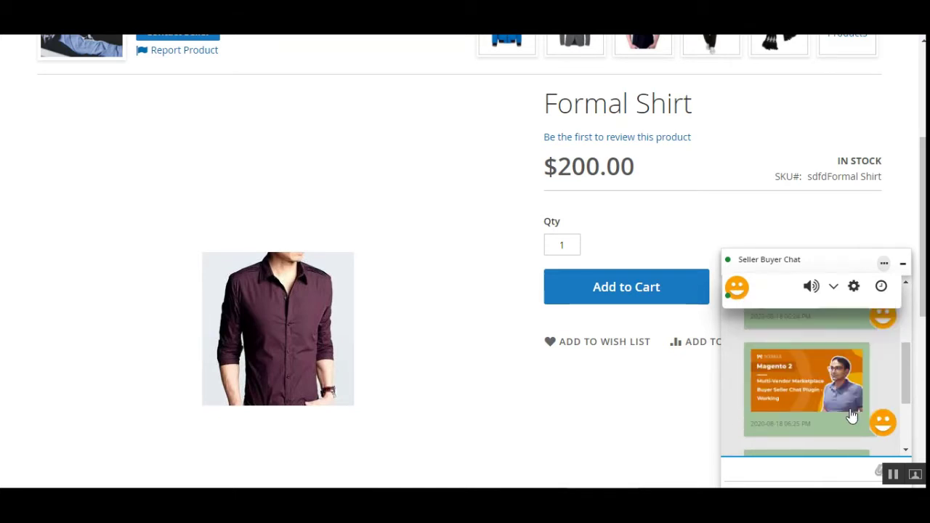
pyautogui.click(903, 268)
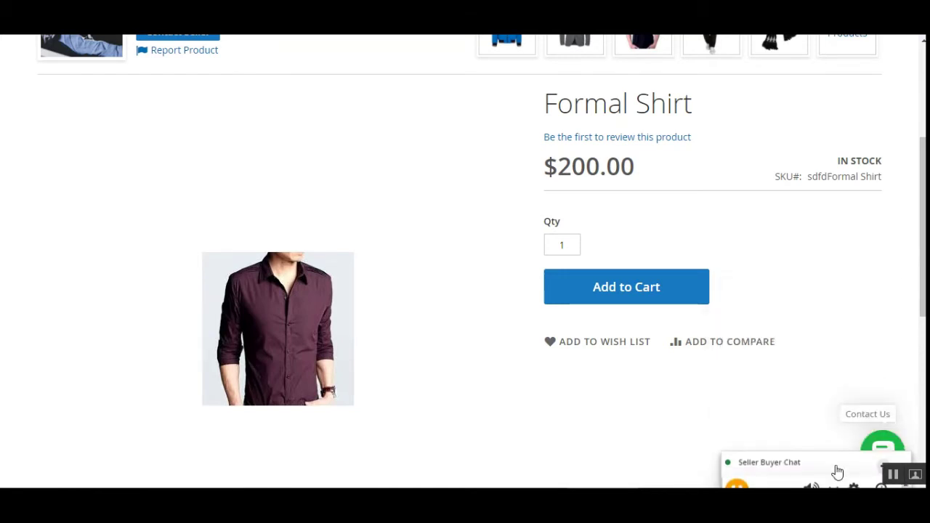
pyautogui.click(814, 480)
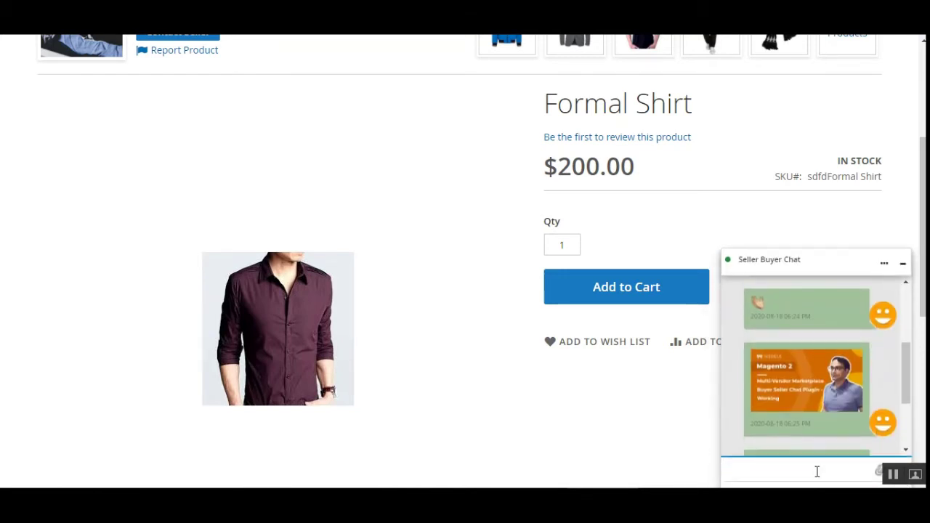
pyautogui.click(884, 265)
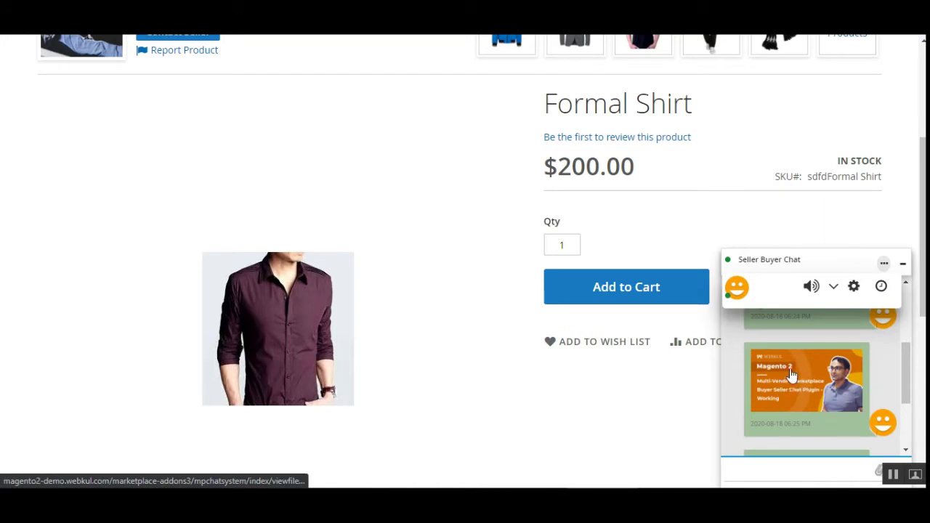
pyautogui.click(888, 266)
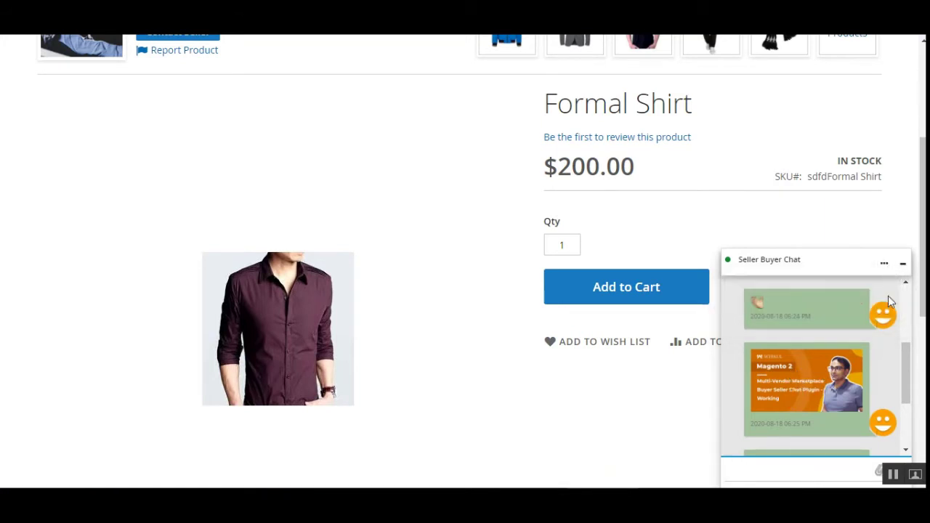
pyautogui.moveTo(905, 379); pyautogui.dragTo(907, 399)
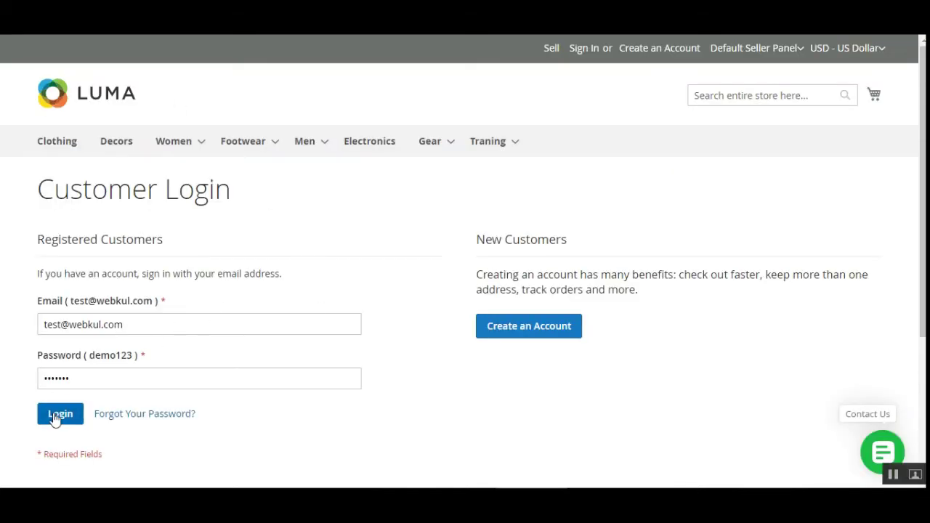
# Log in as the seller with the filled credentials and review the Marketplace Dashboard sales figures
pyautogui.click(56, 420)
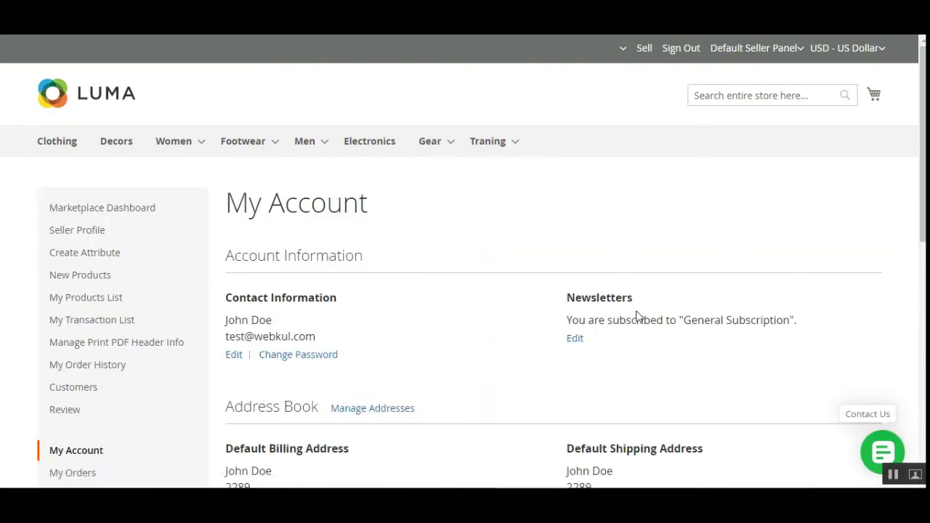
pyautogui.scroll(-8, 637, 316)
pyautogui.scroll(8, 622, 312)
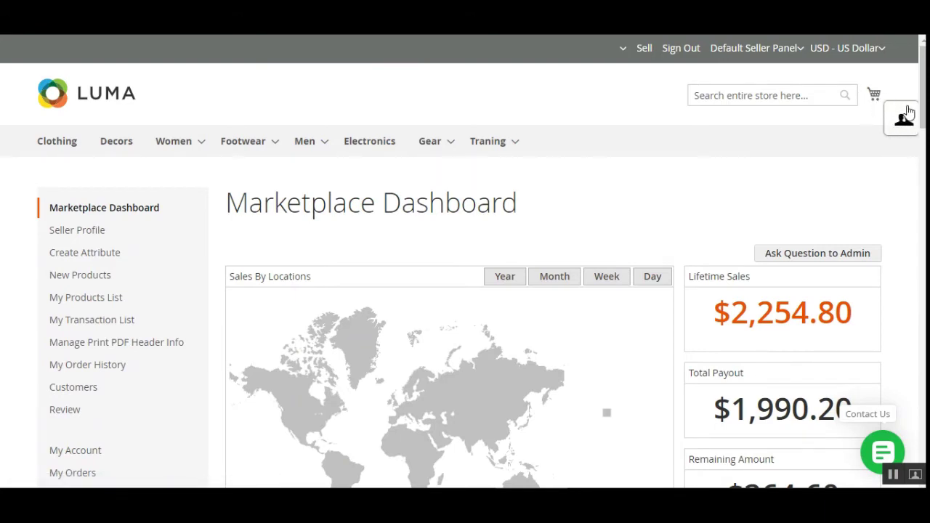
pyautogui.scroll(-5, 906, 108)
pyautogui.scroll(4, 906, 108)
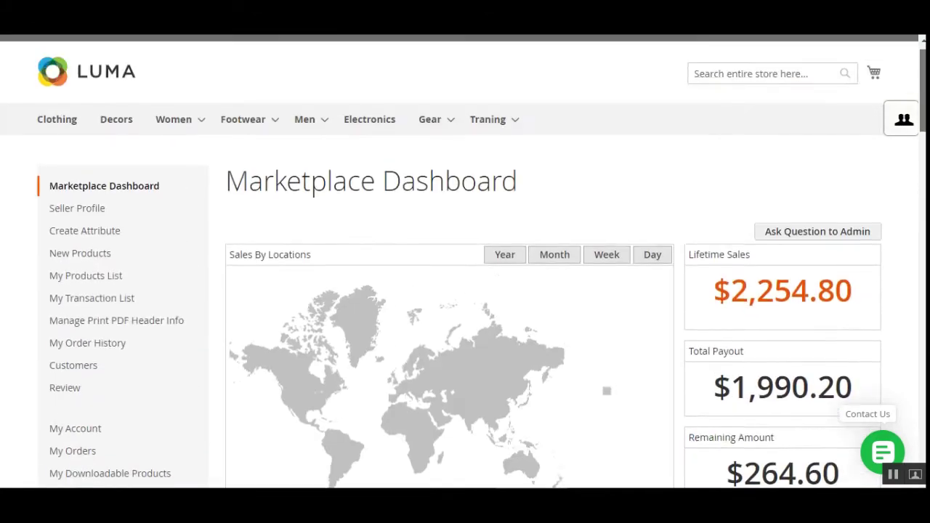
pyautogui.scroll(-20, 465, 291)
pyautogui.scroll(18, 465, 290)
pyautogui.scroll(3, 754, 150)
# Open the seller's Seller Buyer Chat panel showing its two buyer contacts
pyautogui.click(901, 124)
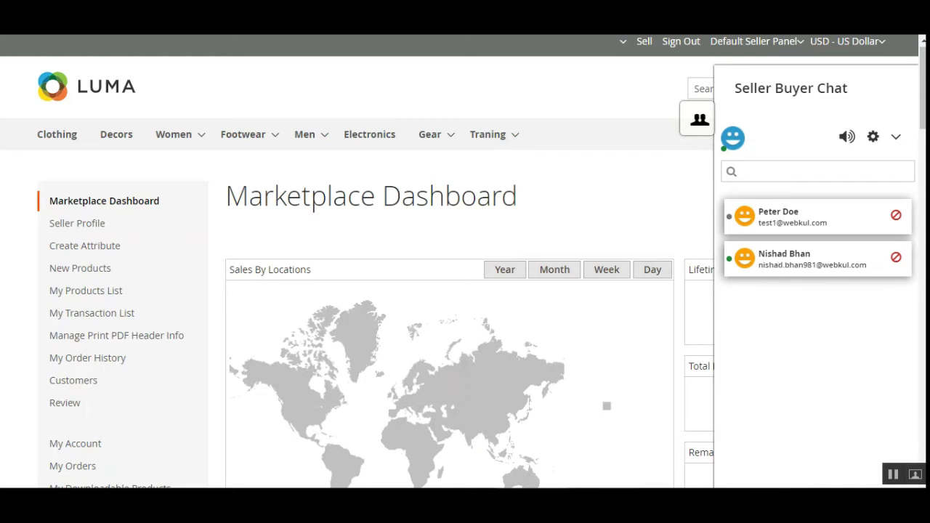
pyautogui.moveTo(566, 505)
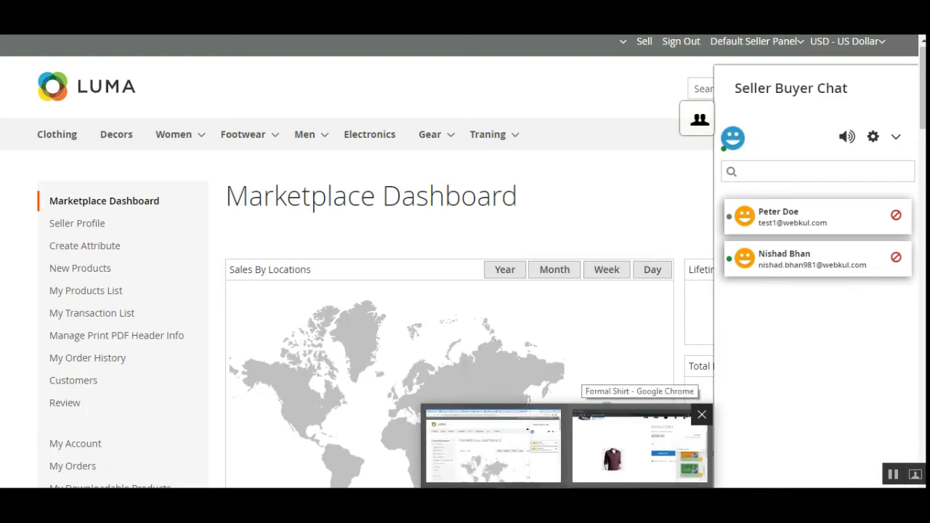
pyautogui.click(639, 444)
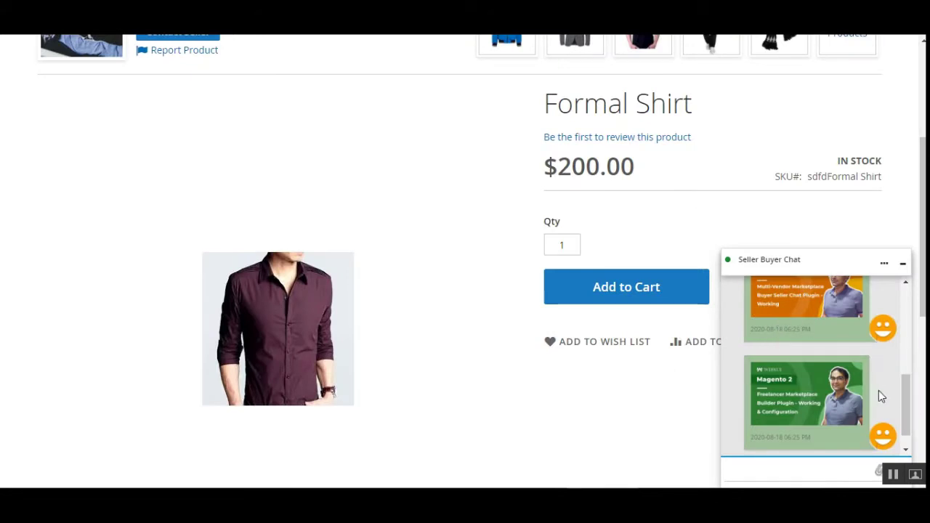
pyautogui.moveTo(908, 395); pyautogui.dragTo(820, 269)
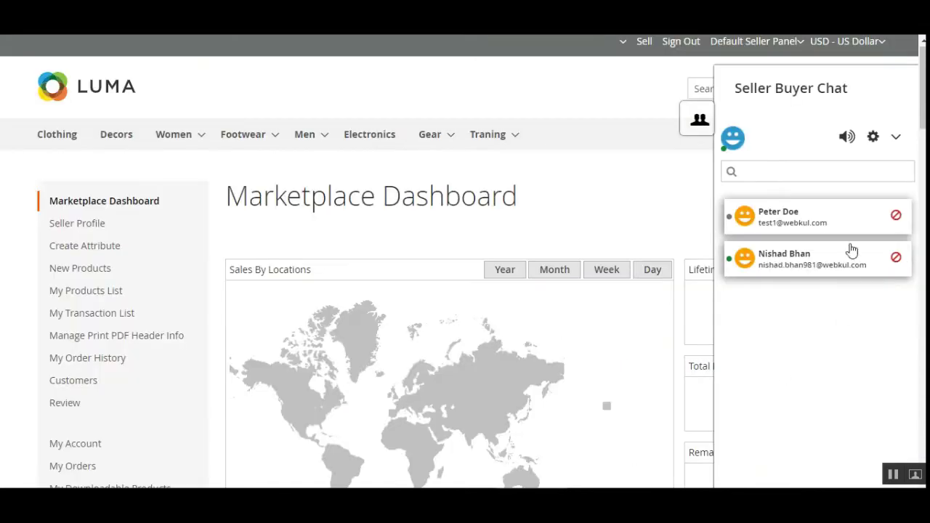
# Open and cancel the chat profile picture popup, then bring up the chat settings options
pyautogui.click(736, 146)
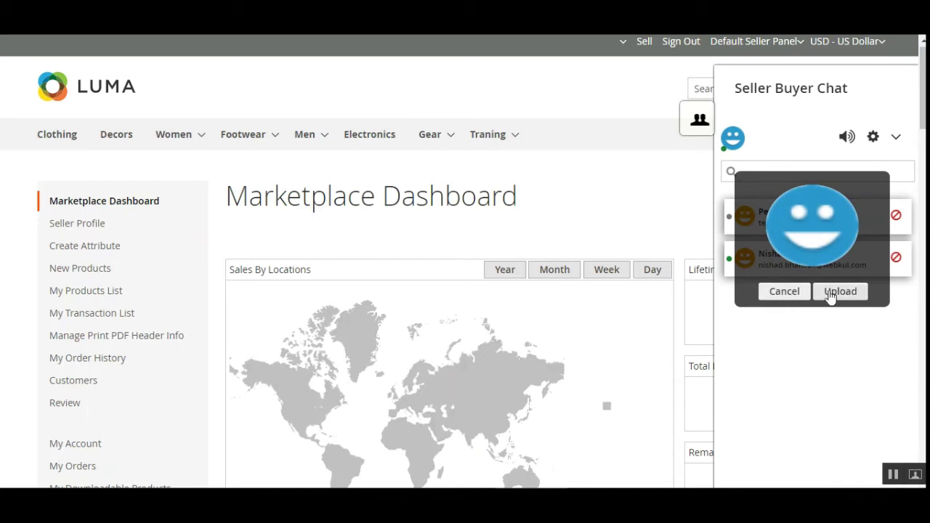
pyautogui.click(784, 291)
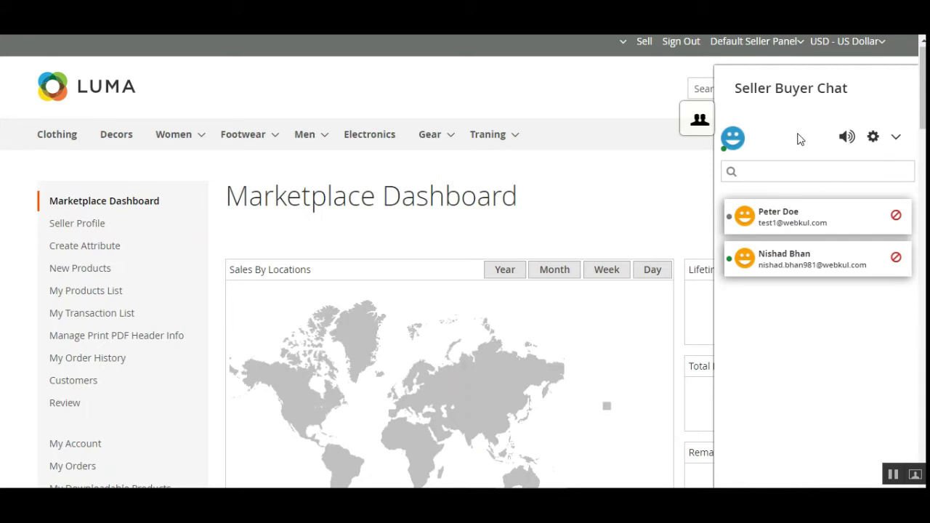
pyautogui.click(873, 141)
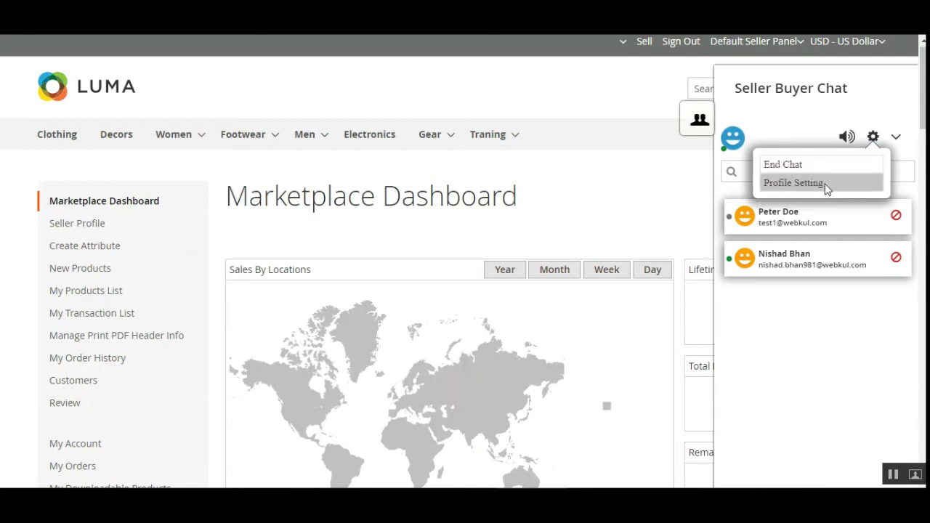
# Reopen the seller chat panel and view the Online/Busy/Offline availability choices without changing them
pyautogui.click(887, 88)
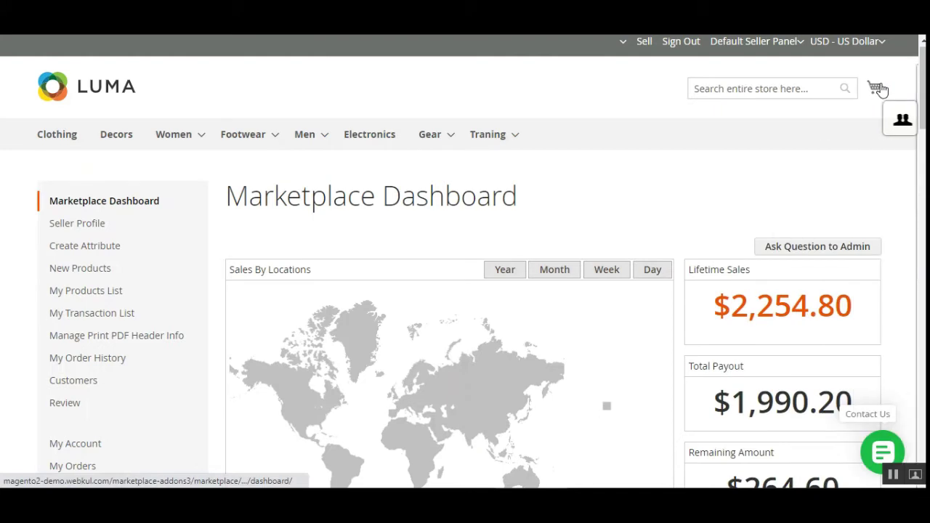
pyautogui.click(898, 121)
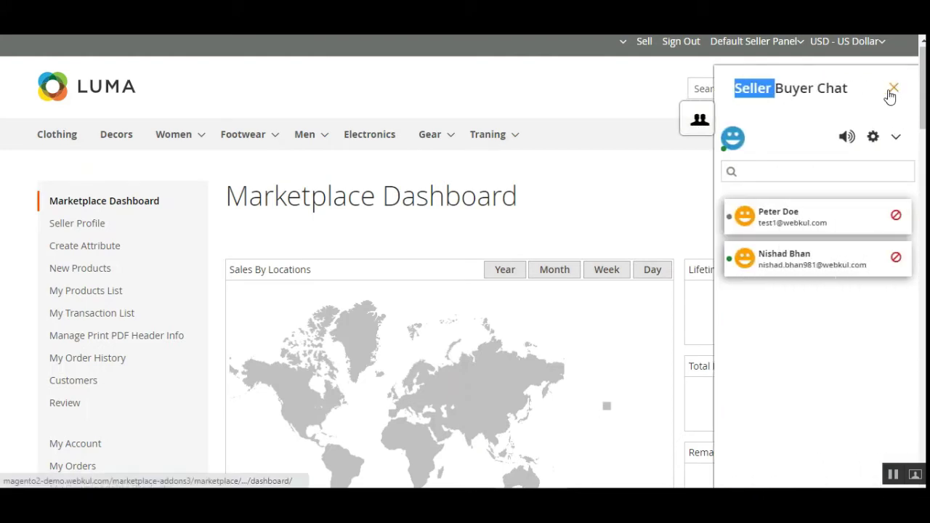
pyautogui.click(894, 89)
pyautogui.click(898, 124)
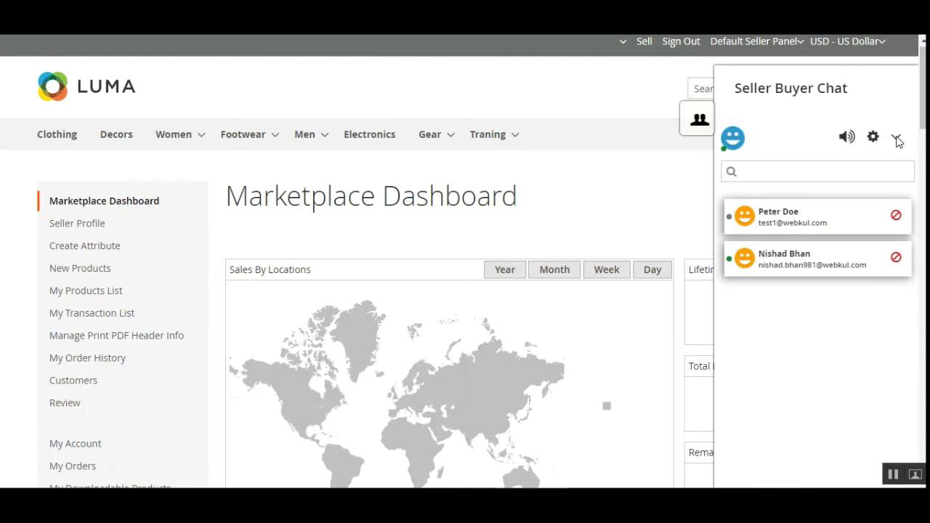
pyautogui.click(897, 138)
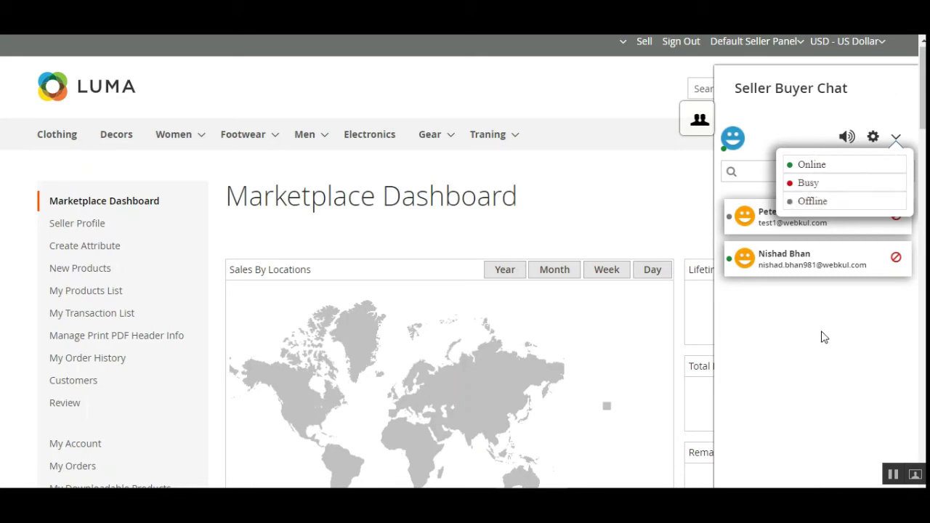
pyautogui.click(896, 138)
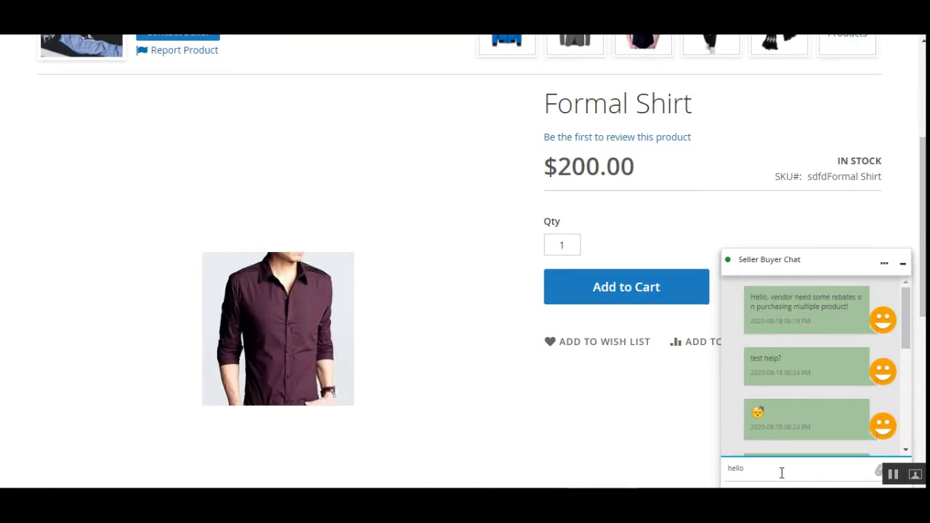
# Send 'hello' from the buyer and allow notifications on the seller dashboard
pyautogui.press('Return')
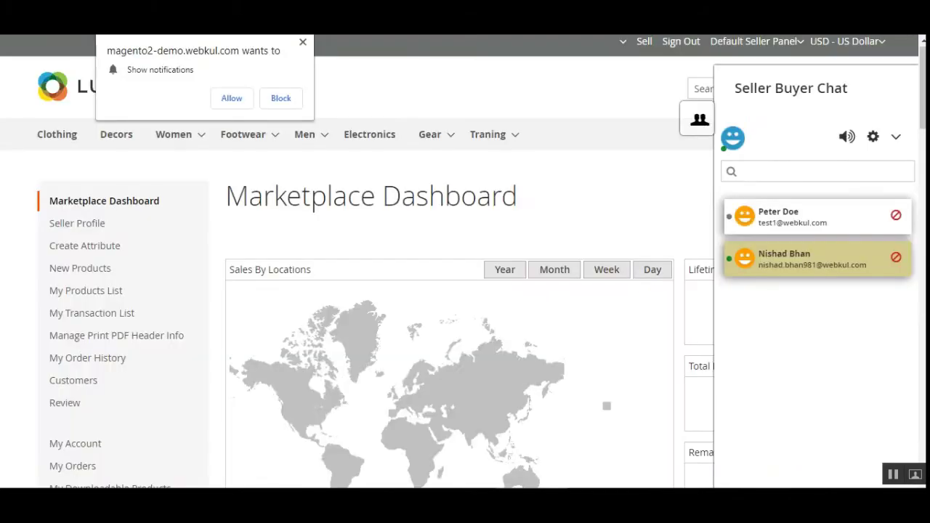
pyautogui.click(238, 102)
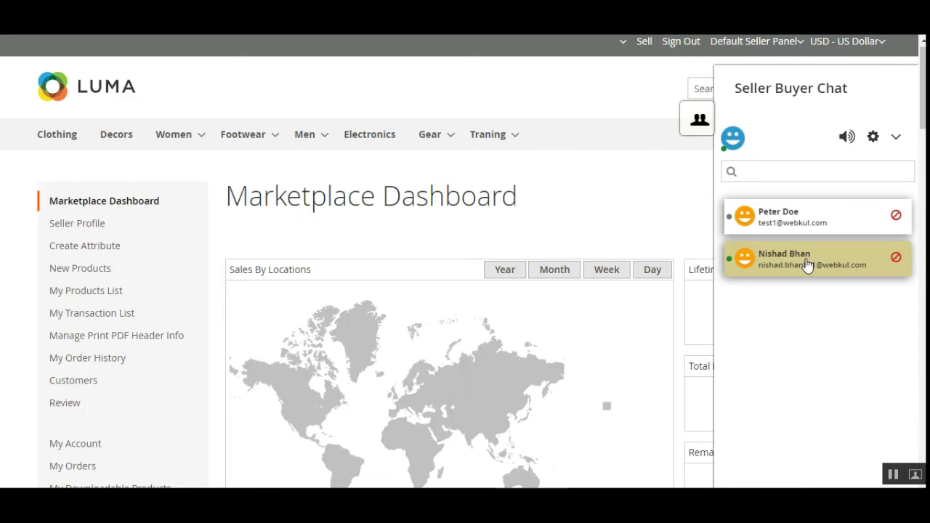
# Open chats with the online and offline buyers, minimising and restoring each chat window
pyautogui.click(808, 265)
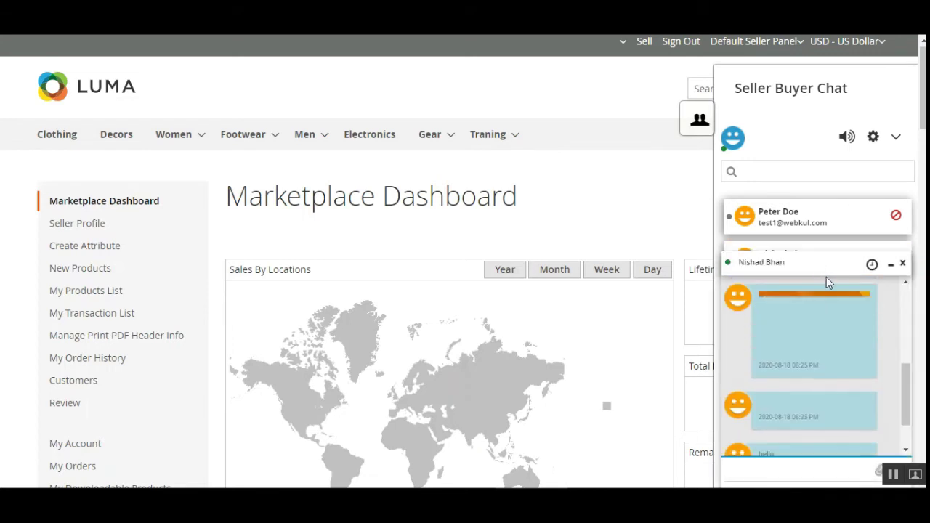
pyautogui.moveTo(907, 381); pyautogui.dragTo(906, 291)
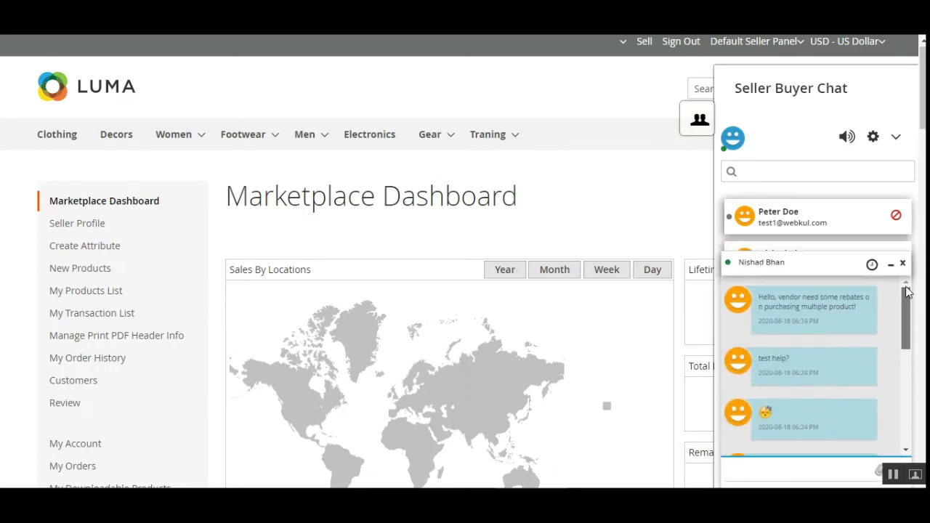
pyautogui.moveTo(770, 298); pyautogui.dragTo(907, 323)
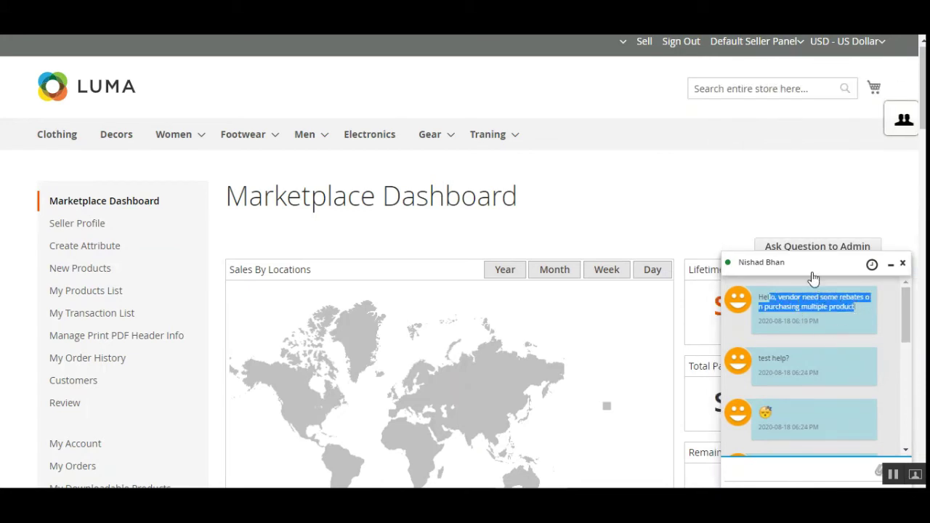
pyautogui.click(905, 125)
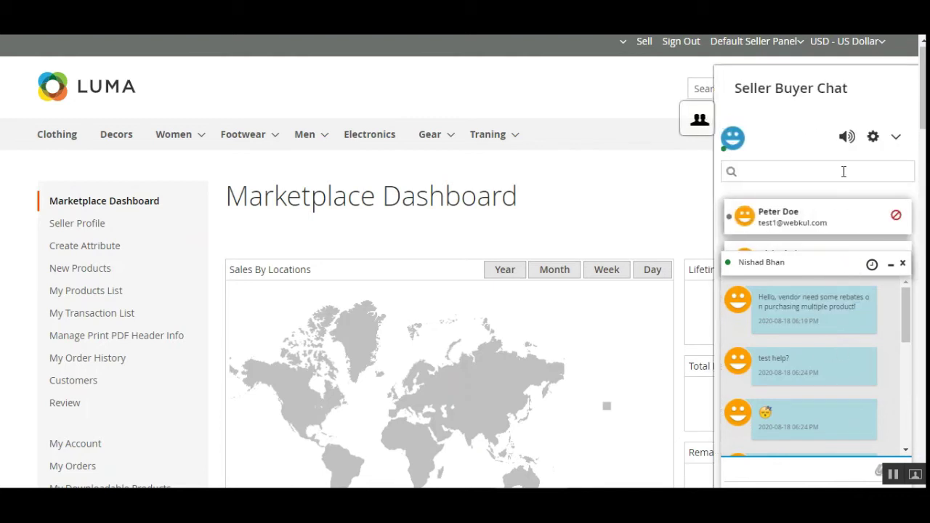
pyautogui.click(812, 221)
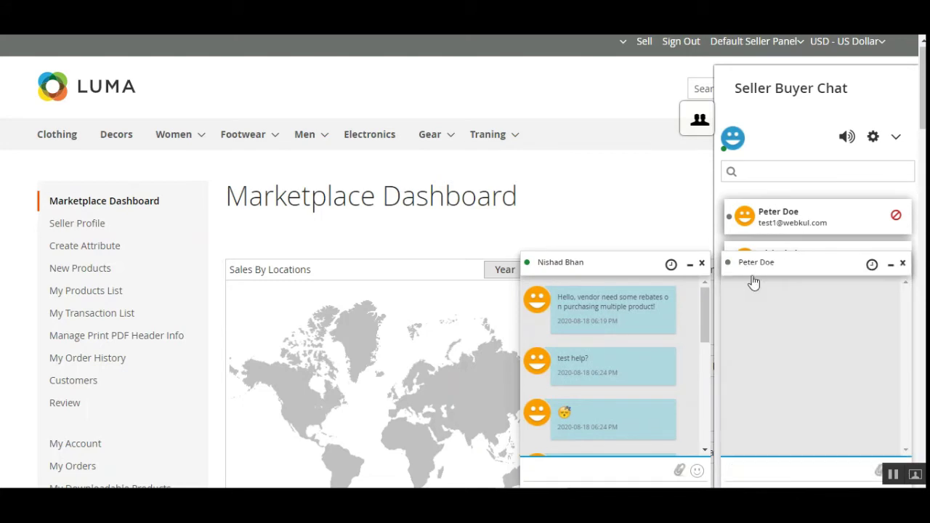
pyautogui.click(896, 90)
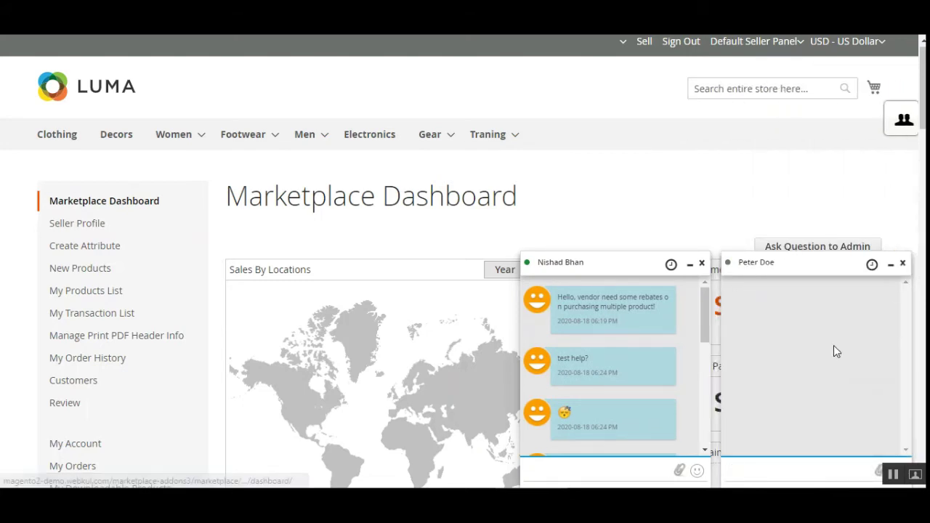
pyautogui.click(796, 266)
pyautogui.click(802, 478)
pyautogui.click(620, 267)
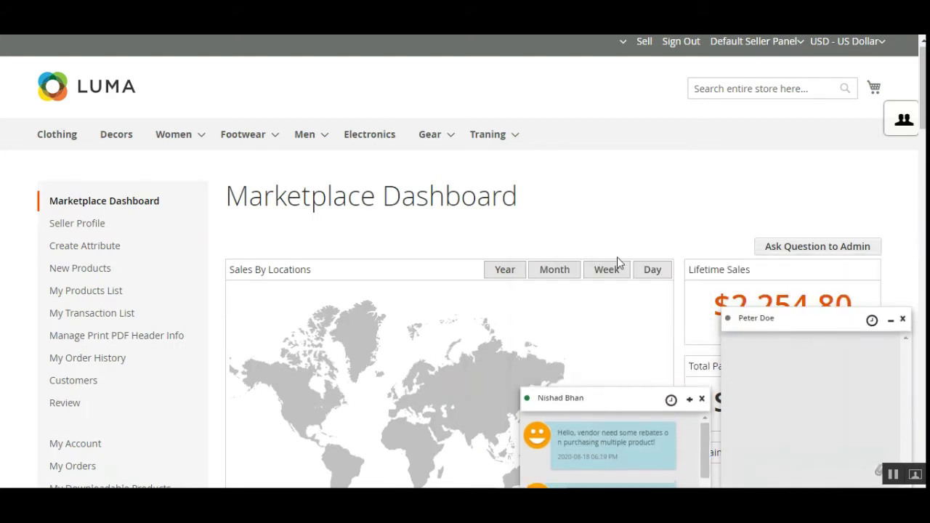
pyautogui.click(577, 477)
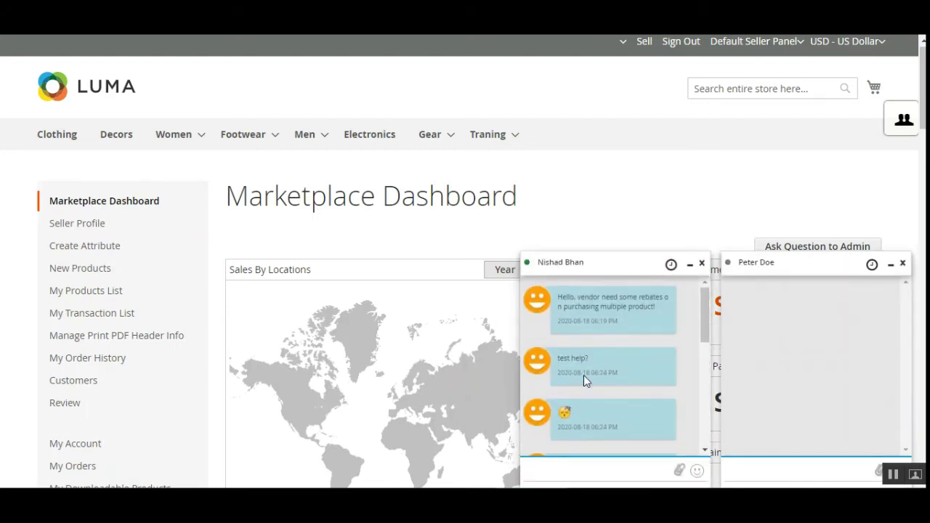
pyautogui.moveTo(704, 319); pyautogui.dragTo(693, 423)
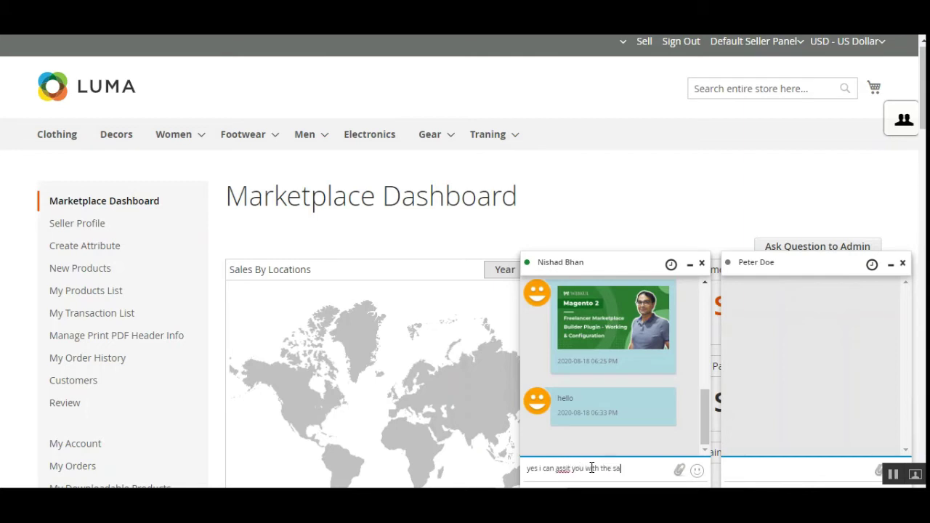
# Reply 'yes i can assit you with the same' to the online buyer and start attaching a file
pyautogui.press('Return')
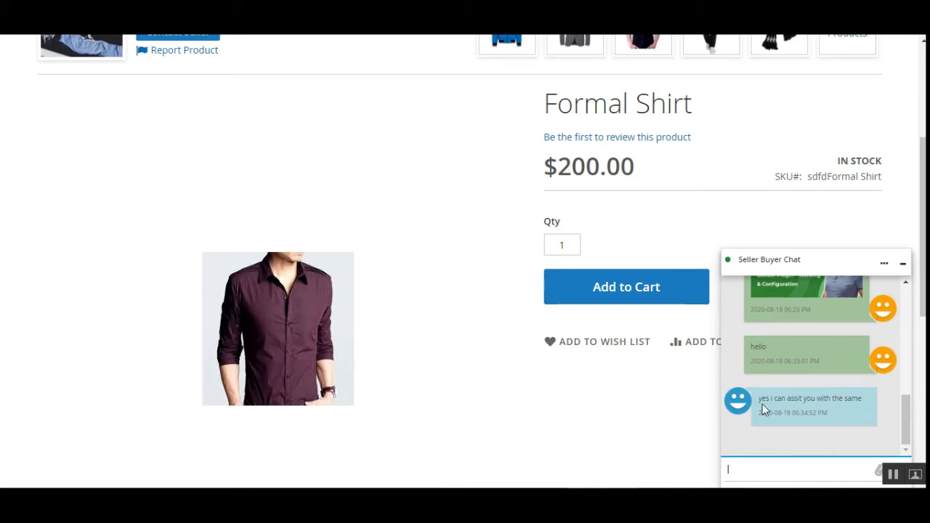
pyautogui.moveTo(763, 399); pyautogui.dragTo(862, 396)
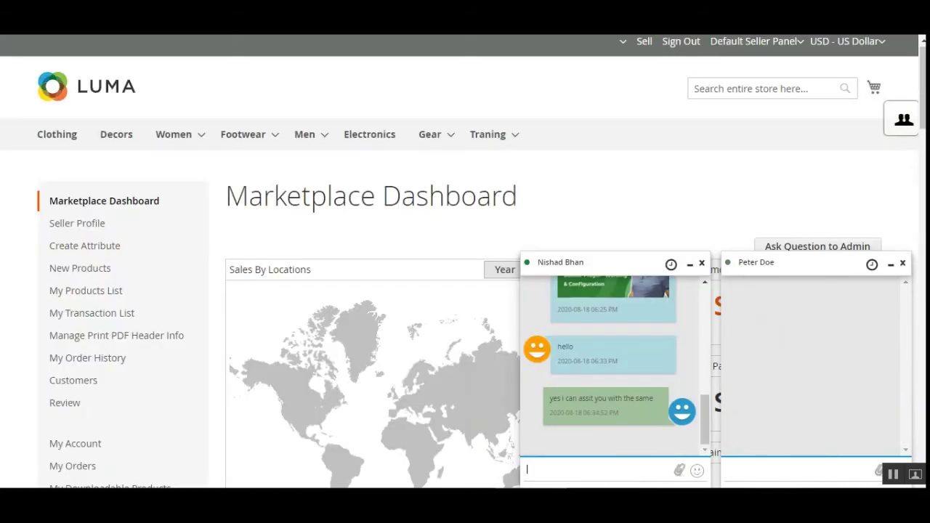
pyautogui.click(680, 471)
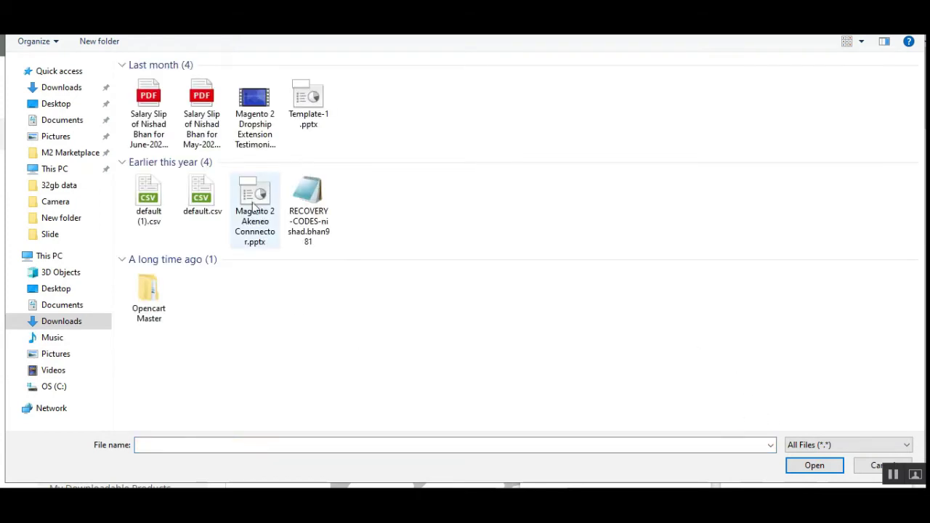
# Attach and send Template-1.pptx to the online buyer's chat
pyautogui.click(308, 109)
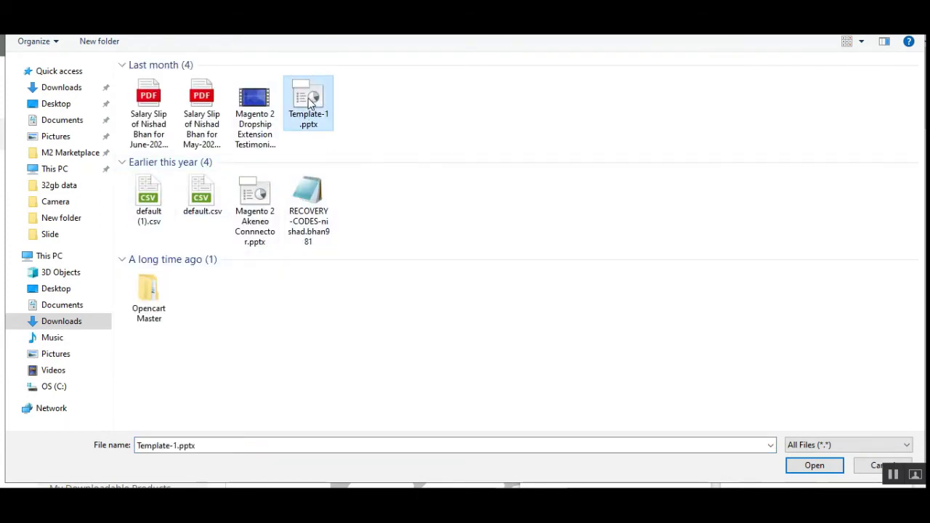
pyautogui.click(812, 467)
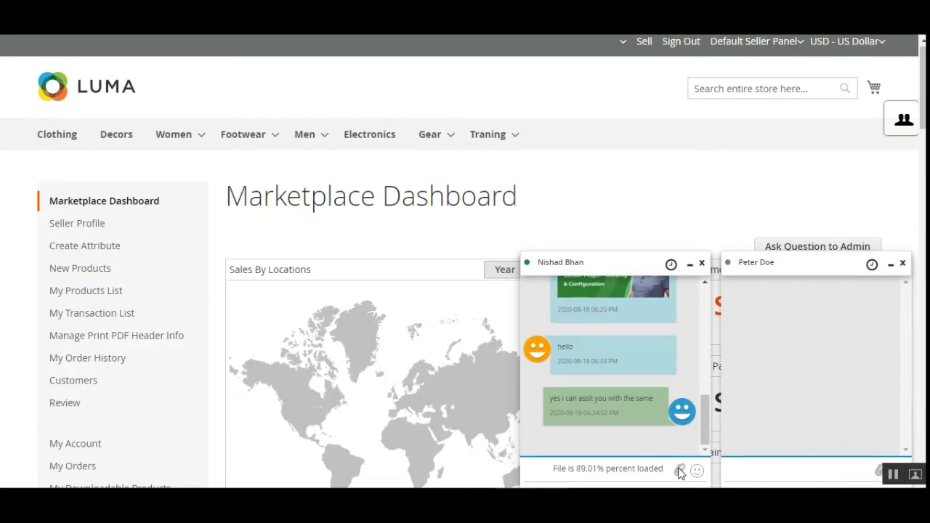
pyautogui.click(627, 471)
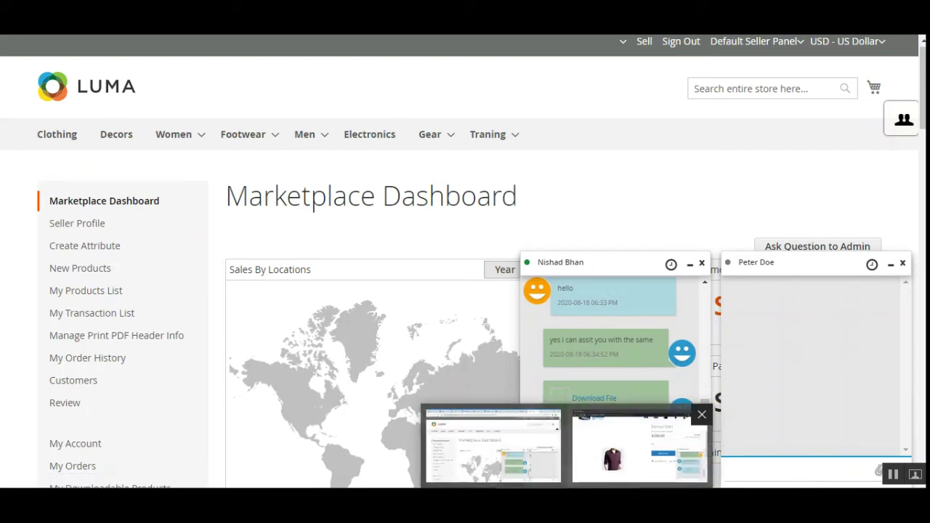
# Download the shared file as the buyer (Template-1 (1).pptx) and return to the seller dashboard
pyautogui.click(632, 445)
pyautogui.click(806, 414)
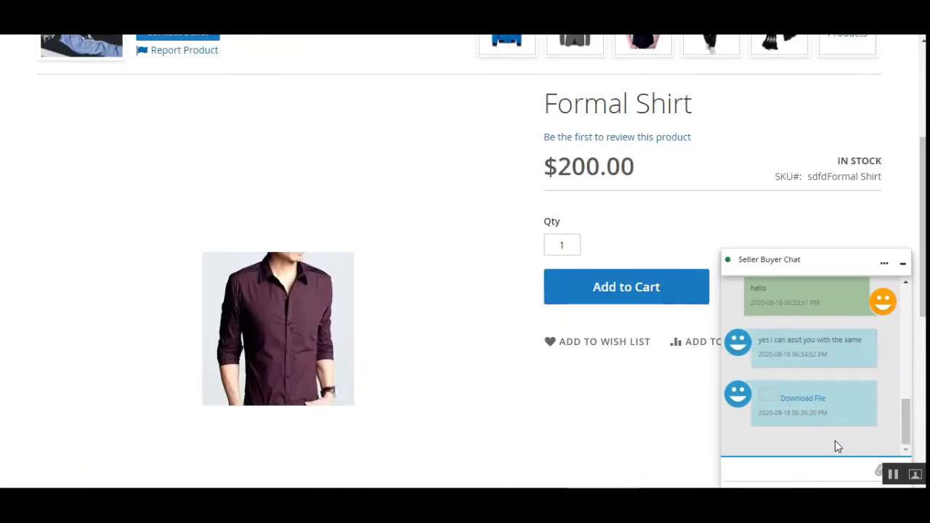
pyautogui.click(805, 405)
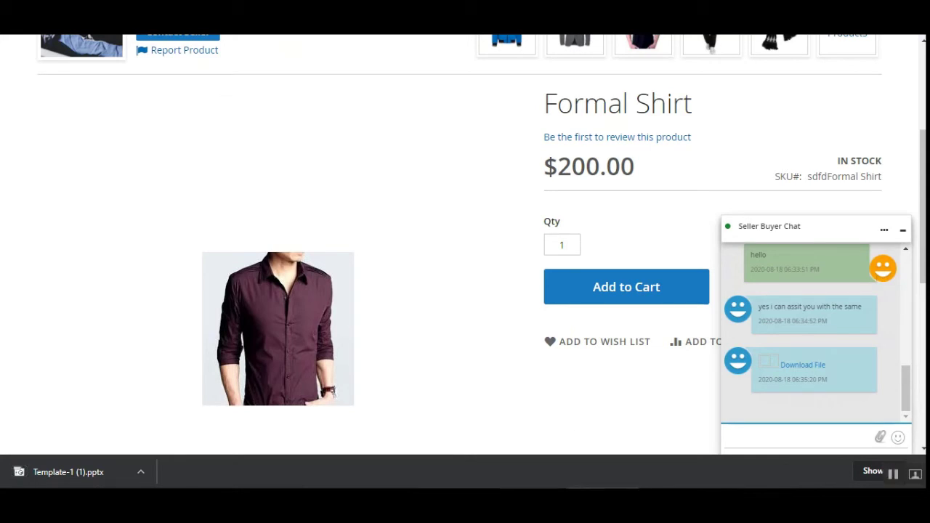
pyautogui.hotkey('alt', 'Tab')
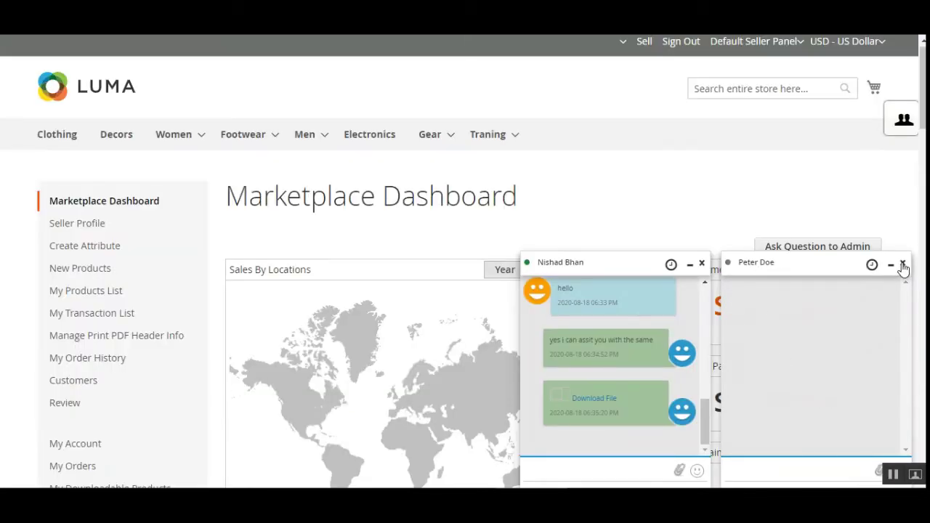
# Close the offline buyer's chat, view the Last 24 Hours/Last 7 Days/Forever options, then close the online buyer's chat
pyautogui.click(902, 263)
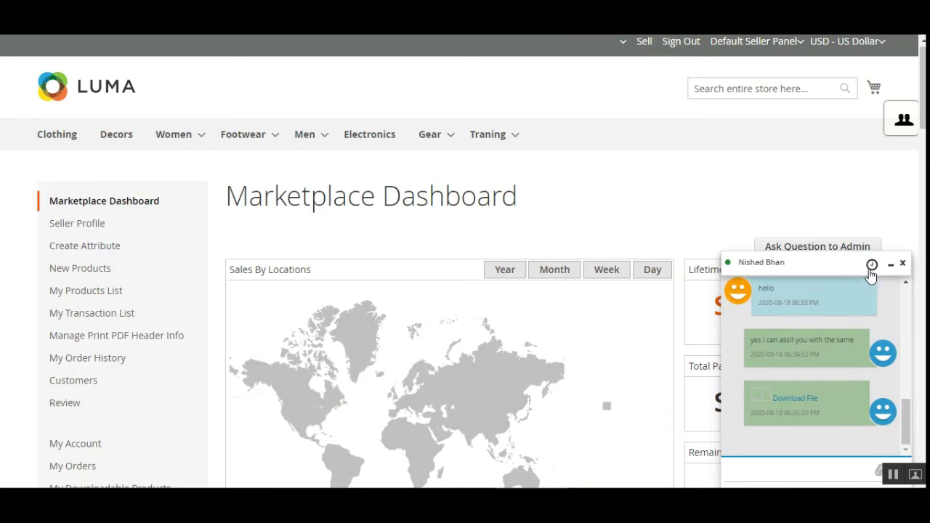
pyautogui.click(872, 266)
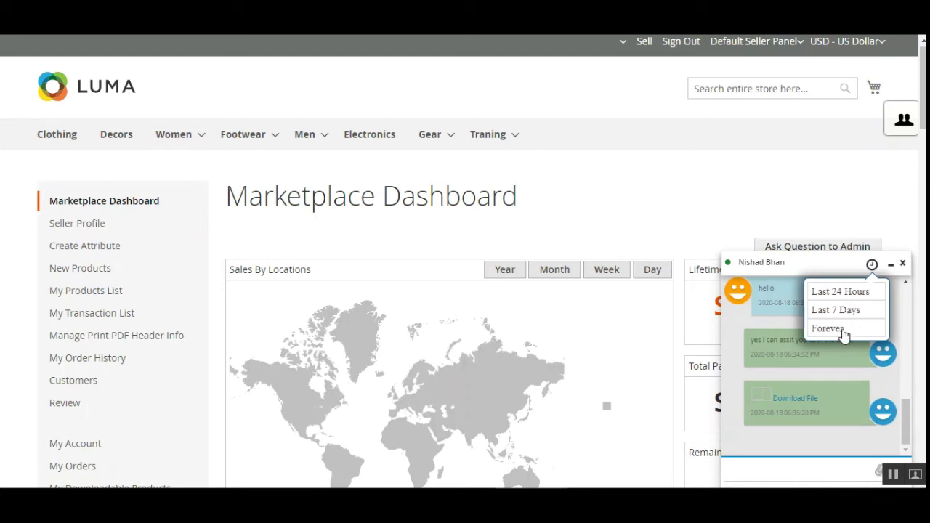
pyautogui.click(892, 271)
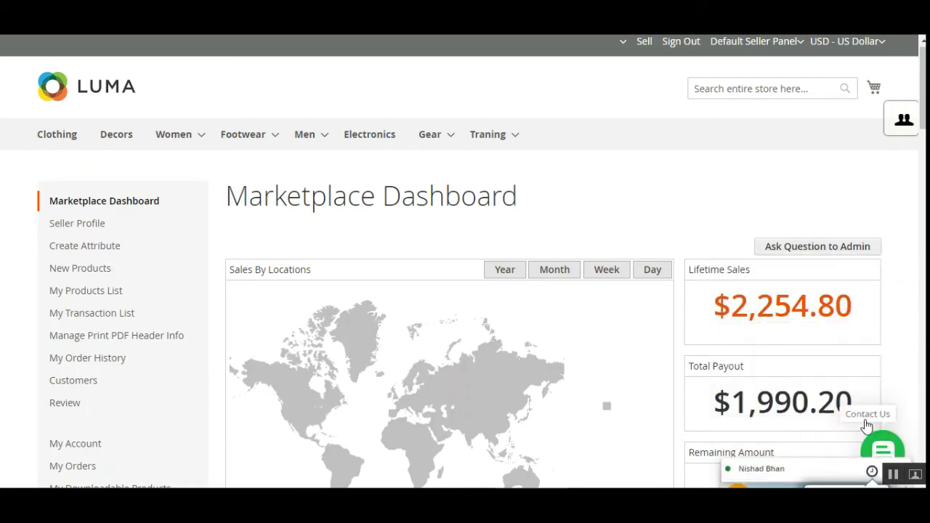
pyautogui.click(806, 474)
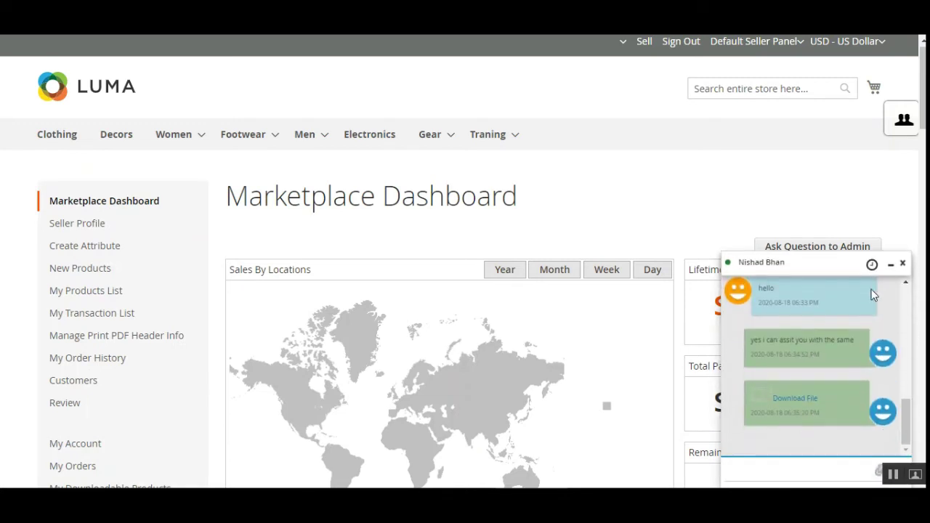
pyautogui.click(903, 265)
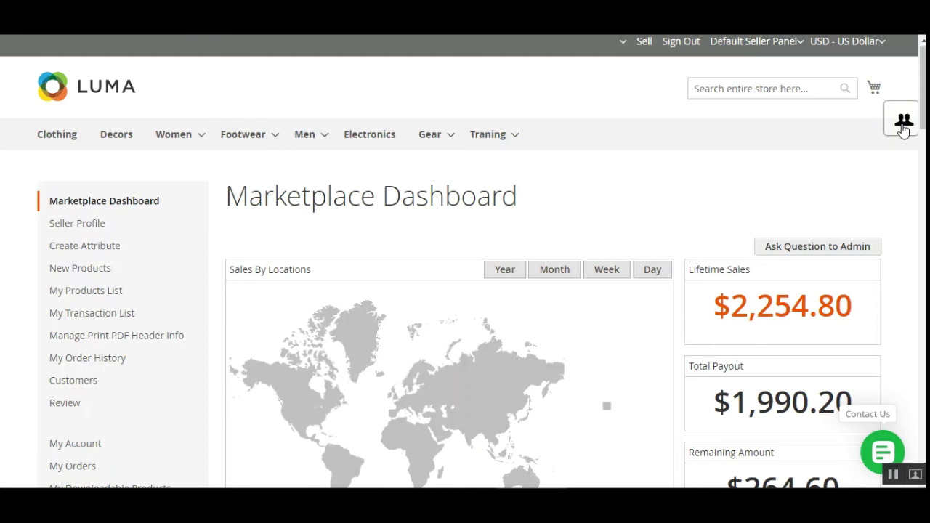
# Search the seller's chat contacts by part of the customer's name and open the single matching conversation
pyautogui.click(903, 125)
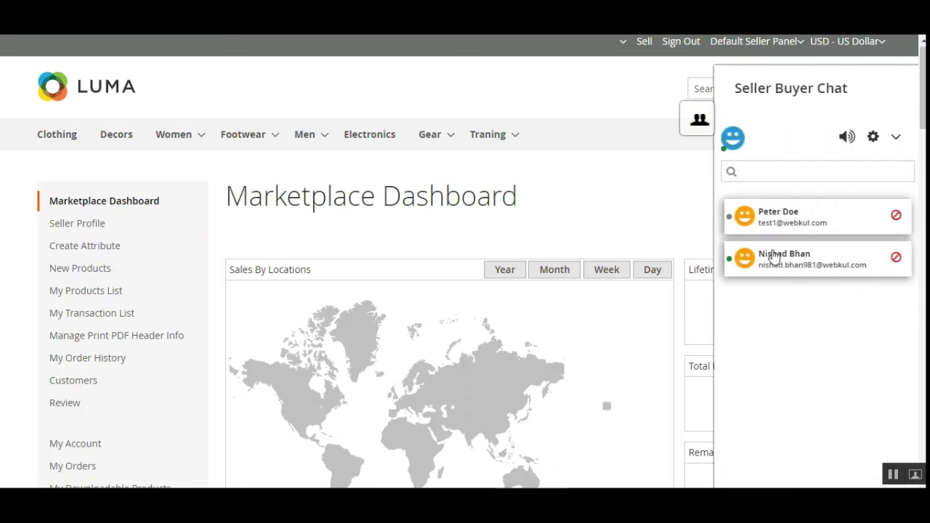
pyautogui.click(784, 169)
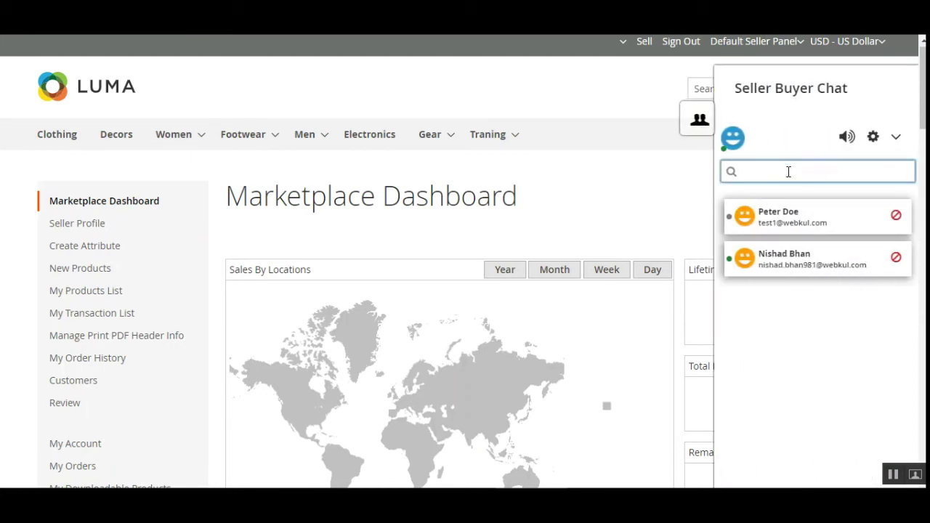
pyautogui.write('nish')
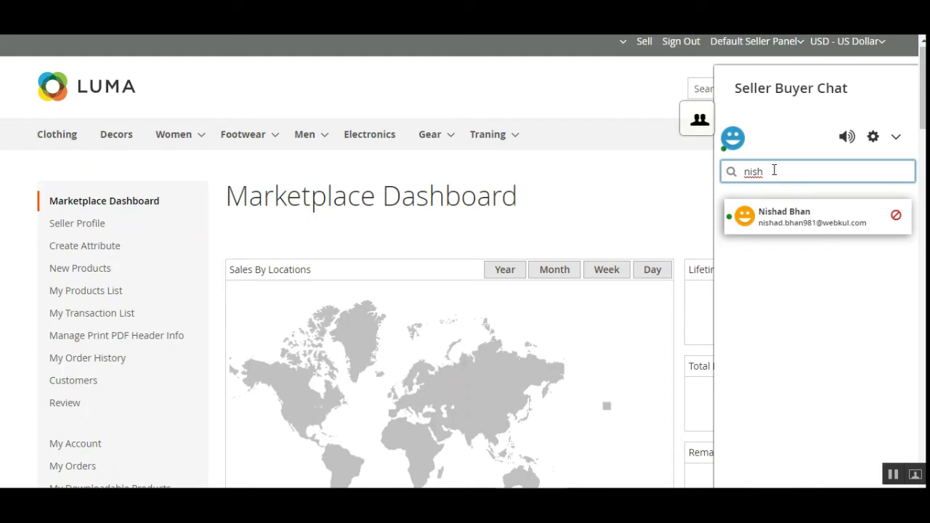
pyautogui.click(815, 225)
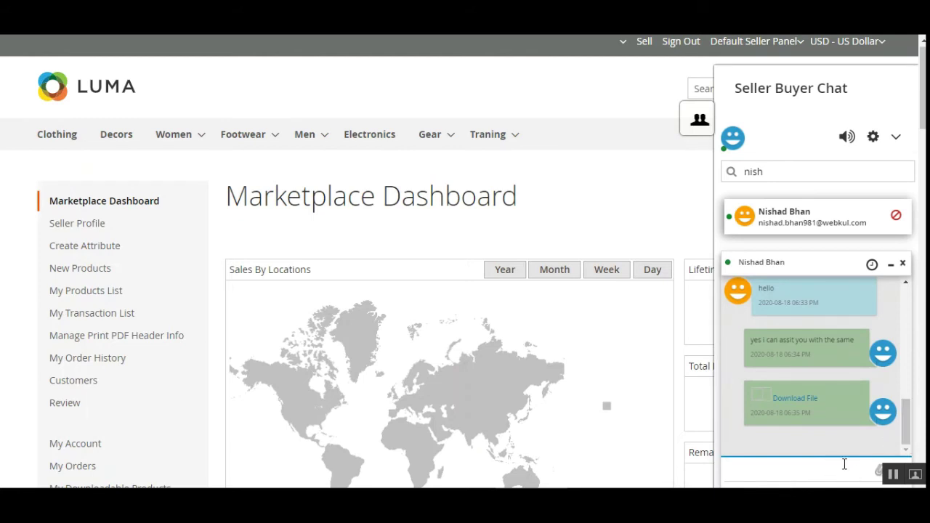
# Send the buyer an astonished-face and sleeping-face emoji message, then close the emoji picker
pyautogui.click(884, 474)
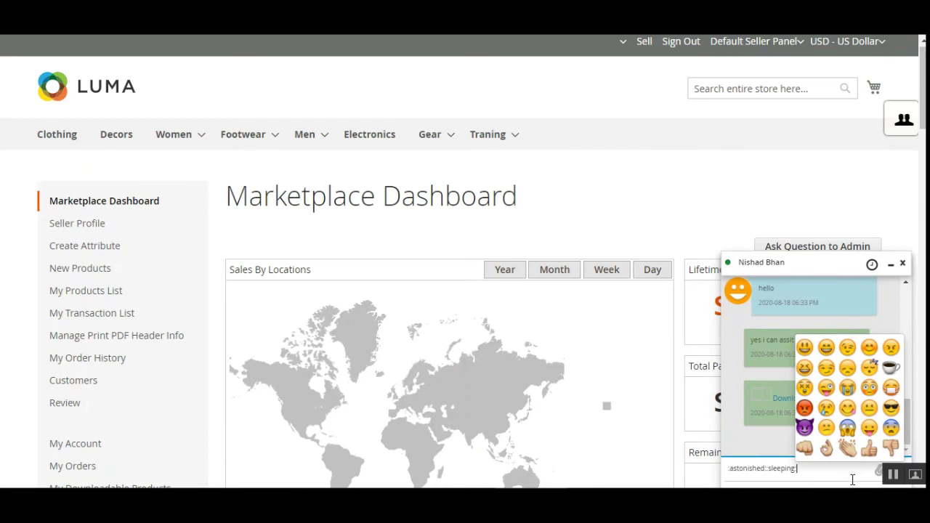
pyautogui.press('Return')
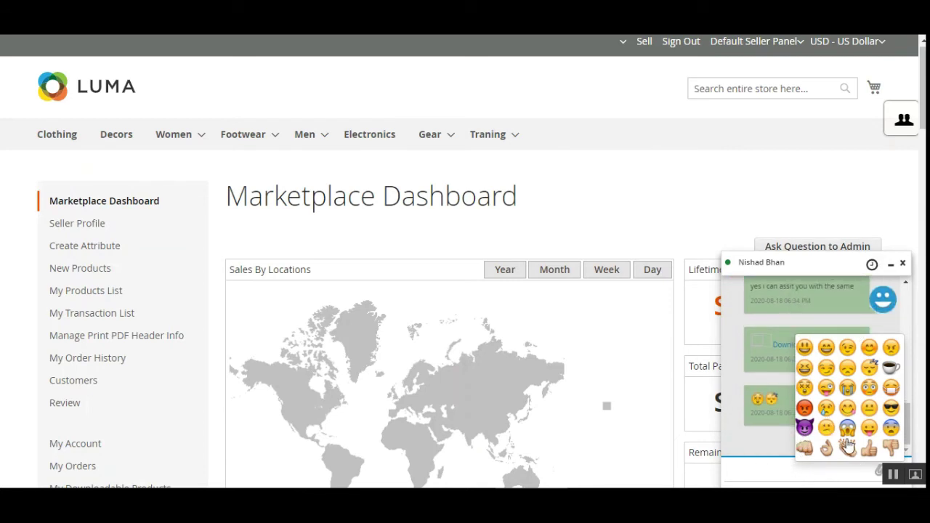
pyautogui.click(895, 478)
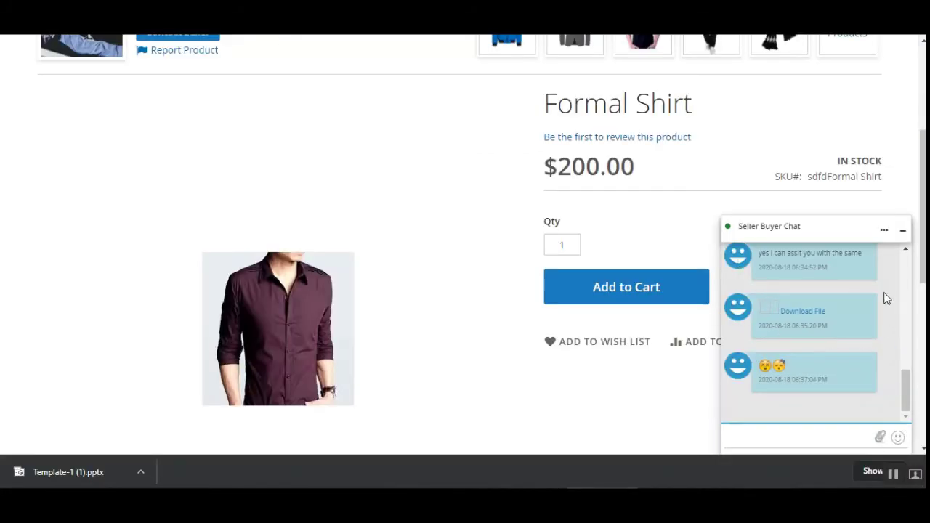
pyautogui.moveTo(768, 379); pyautogui.dragTo(819, 379)
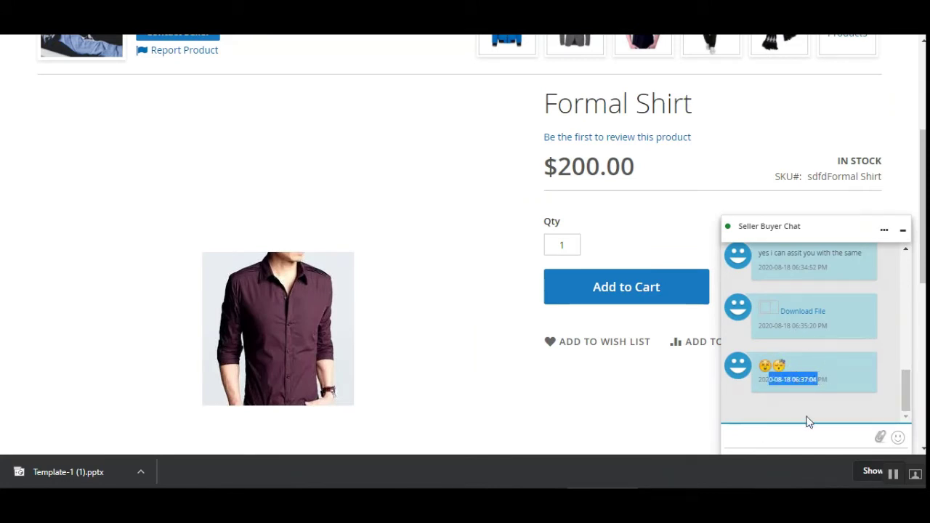
pyautogui.click(876, 482)
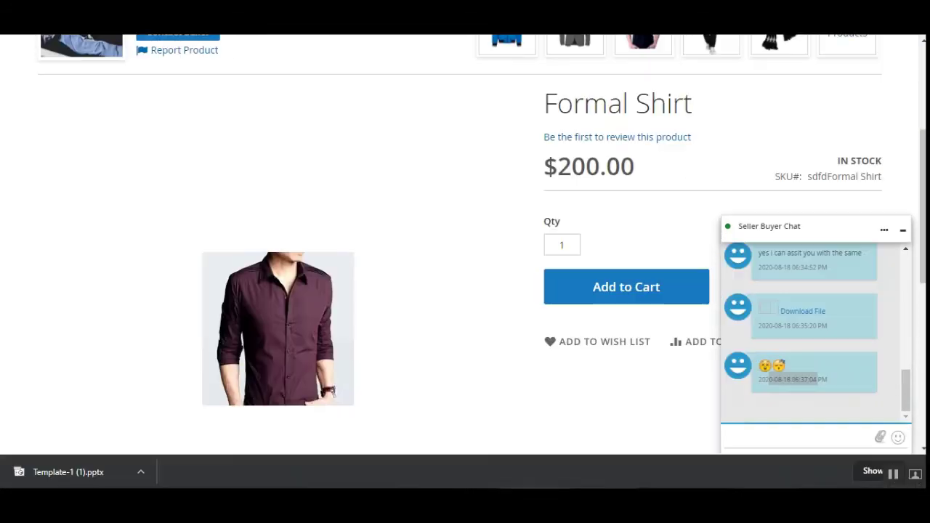
# Send the reply 'efef' from the buyer's chat on the Formal Shirt page
pyautogui.moveTo(768, 379); pyautogui.dragTo(818, 379)
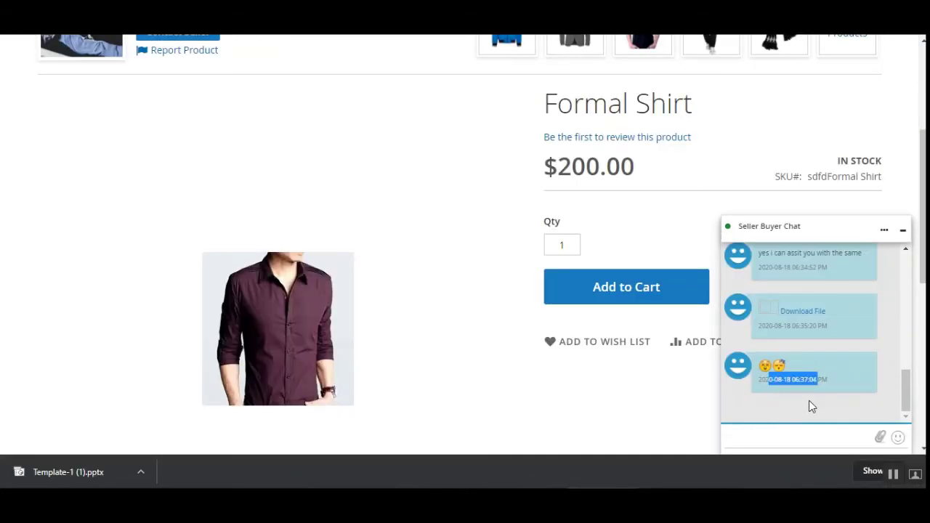
pyautogui.click(810, 435)
pyautogui.write('efef')
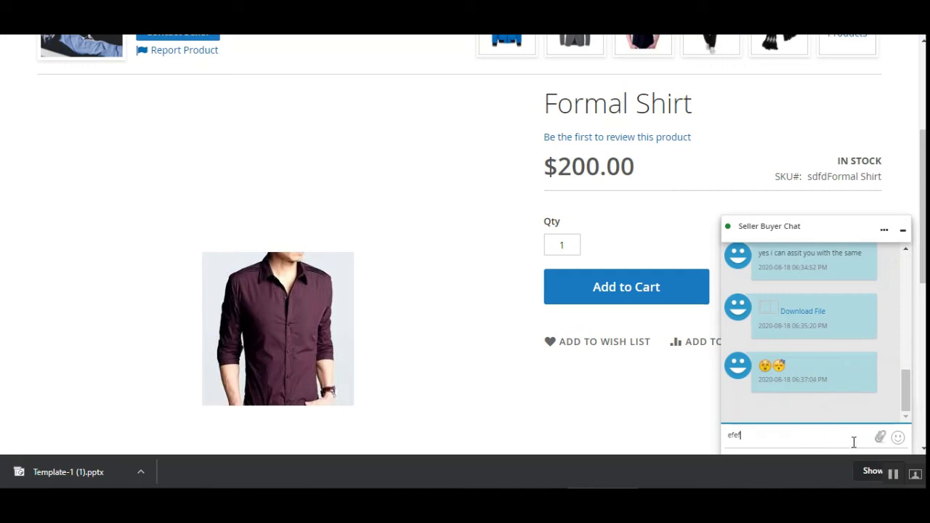
pyautogui.press('Return')
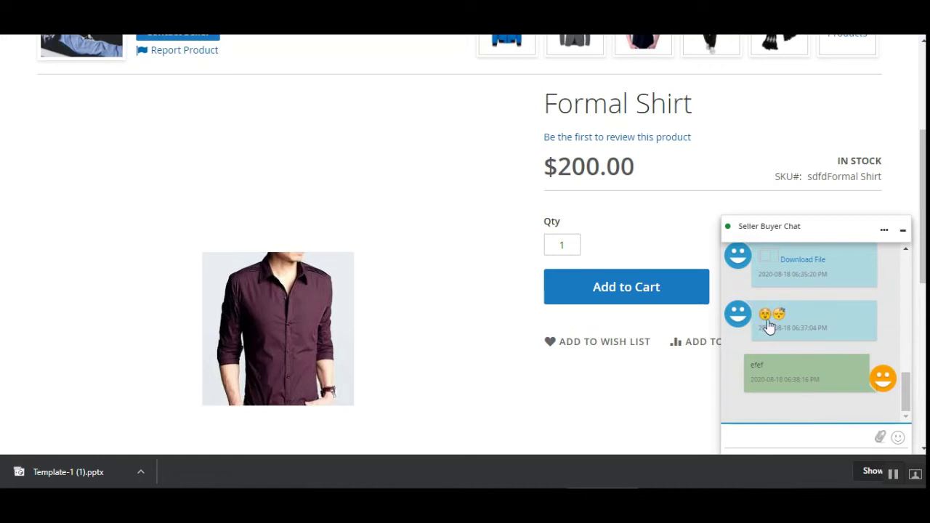
# Collapse the buyer's chat window, then expand it again to show the message history
pyautogui.click(902, 230)
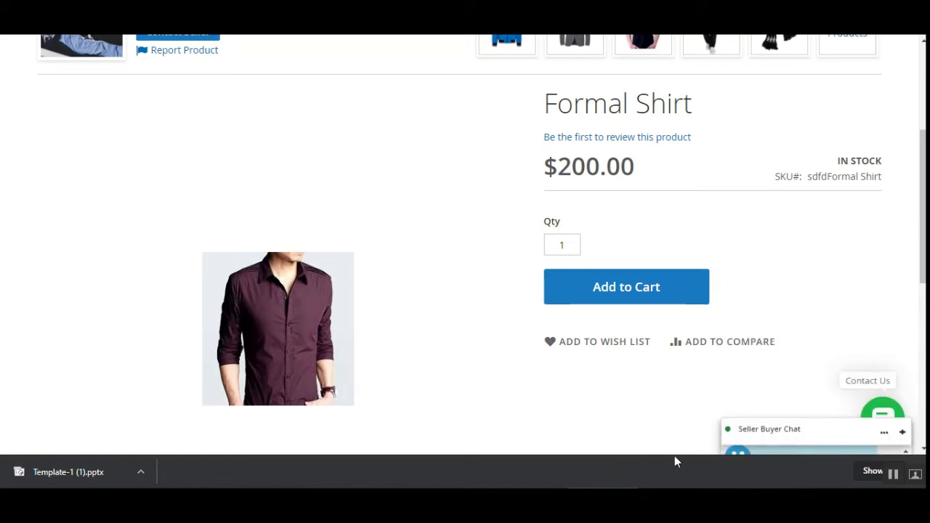
pyautogui.click(916, 473)
pyautogui.click(824, 473)
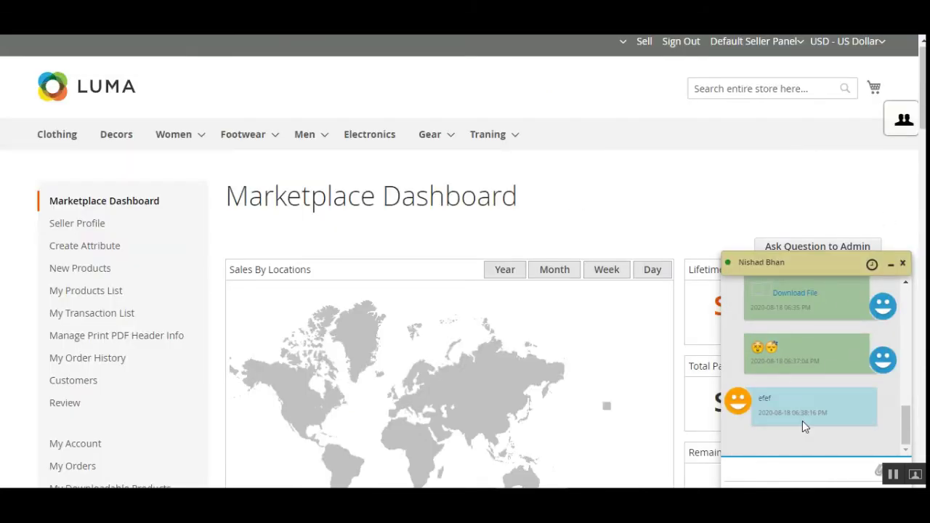
pyautogui.scroll(1, 905, 421)
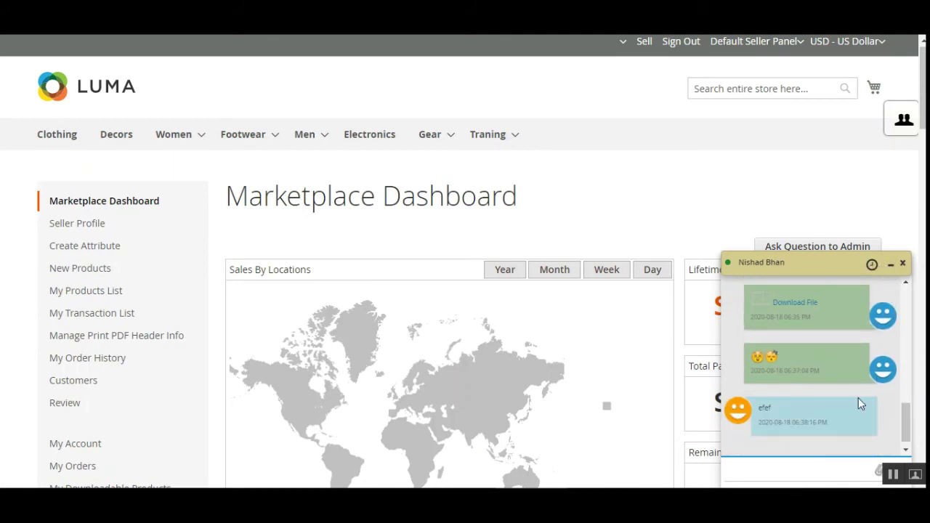
# Collapse the seller's conversation, reopen the chat contact list, and mute its notification sound
pyautogui.click(788, 268)
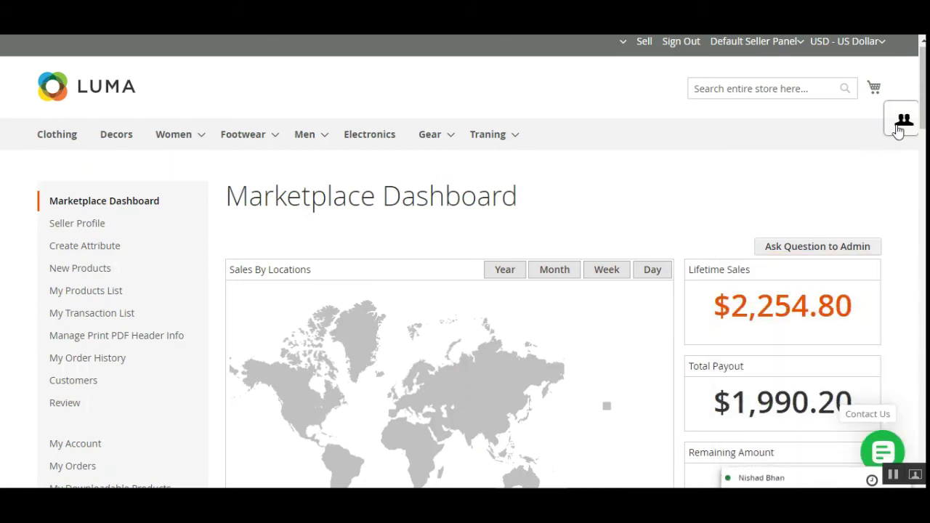
pyautogui.click(901, 122)
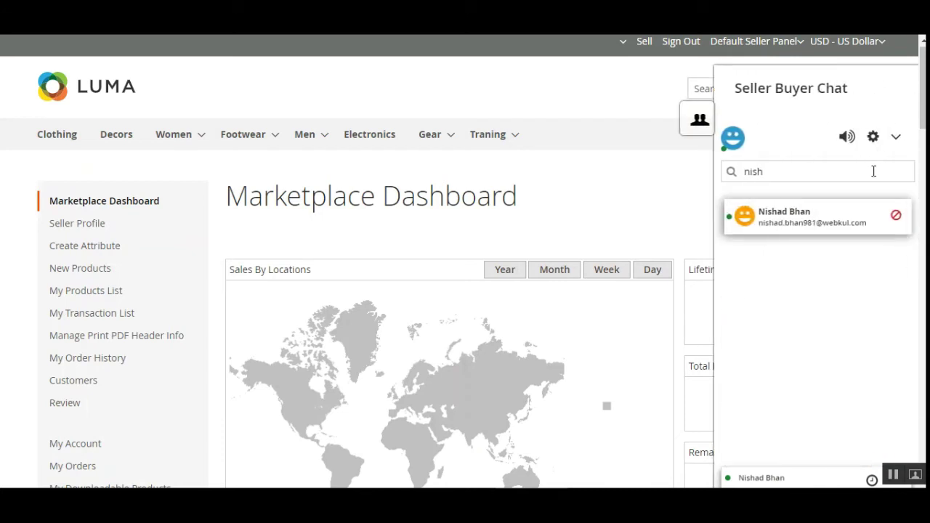
pyautogui.click(849, 137)
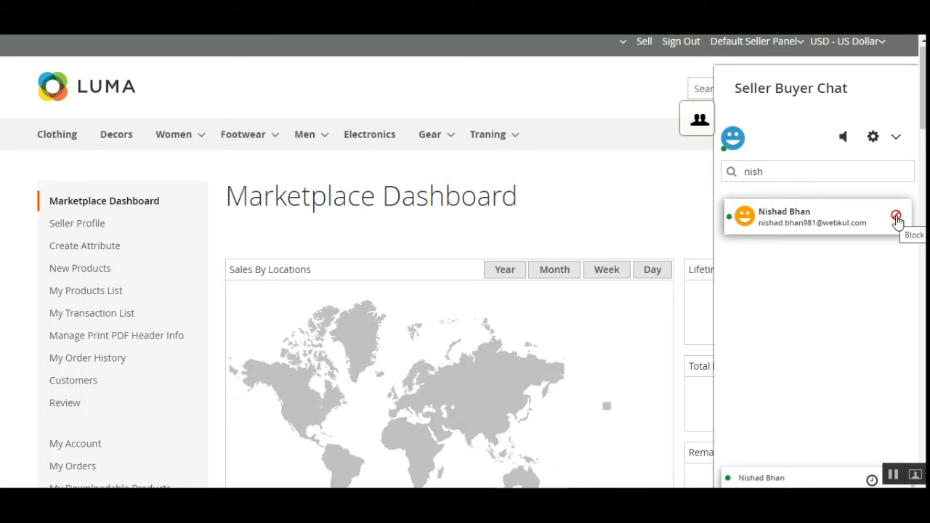
# Block the listed customer from the seller's chat with the reason 'spammer'
pyautogui.click(896, 217)
pyautogui.click(785, 173)
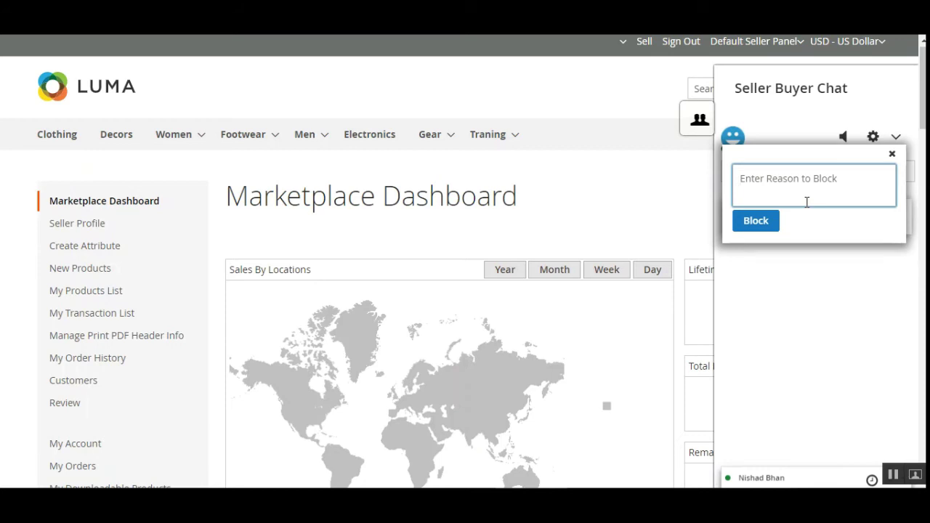
pyautogui.write('s')
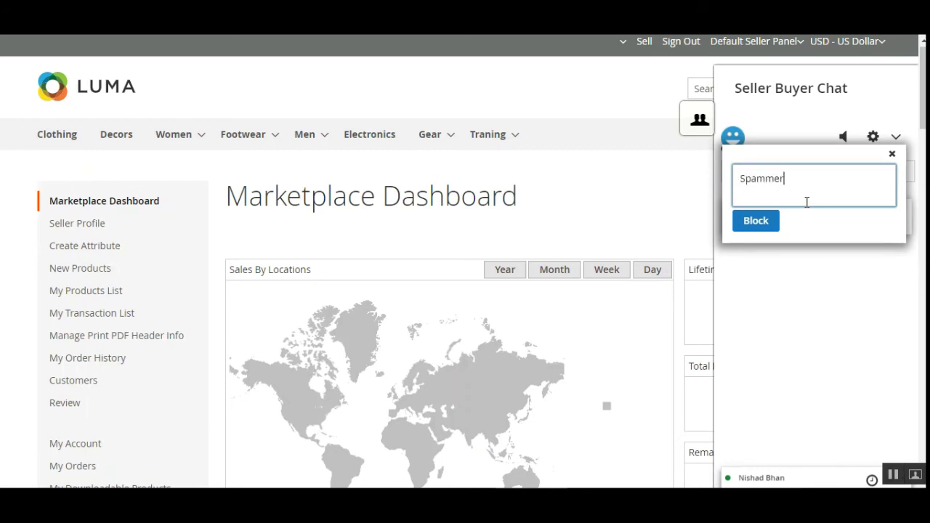
pyautogui.write('pammer')
pyautogui.click(756, 220)
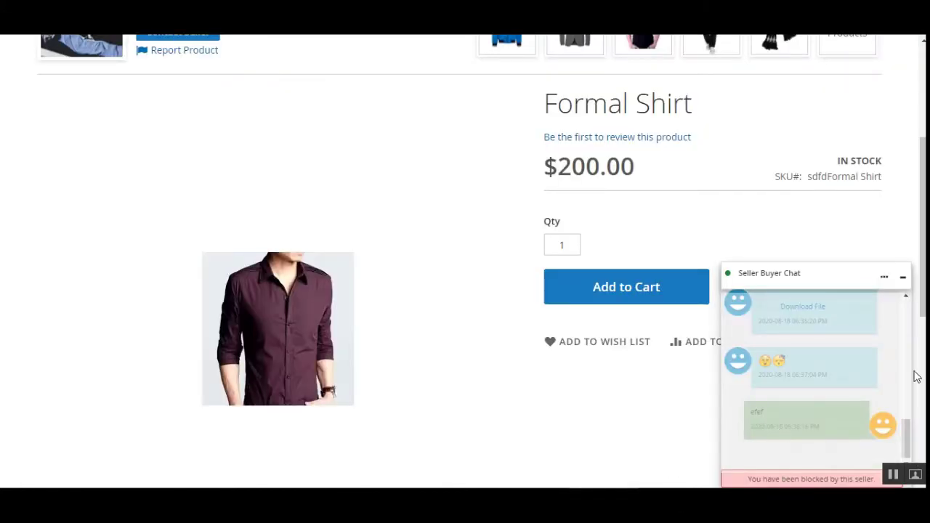
# Unblock the customer, send a new buyer message, and open the seller's conversation with them
pyautogui.scroll(-1, 913, 385)
pyautogui.scroll(1, 913, 385)
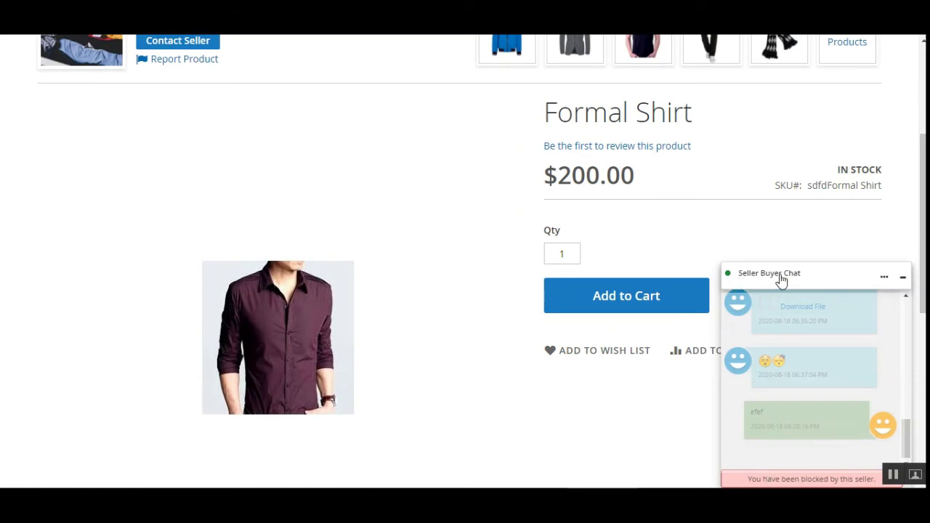
pyautogui.moveTo(764, 479); pyautogui.dragTo(832, 473)
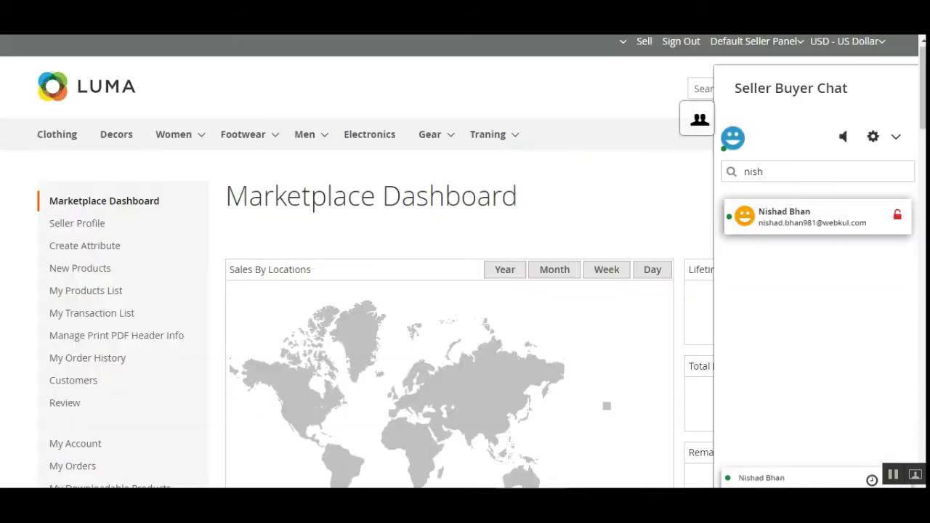
pyautogui.click(898, 217)
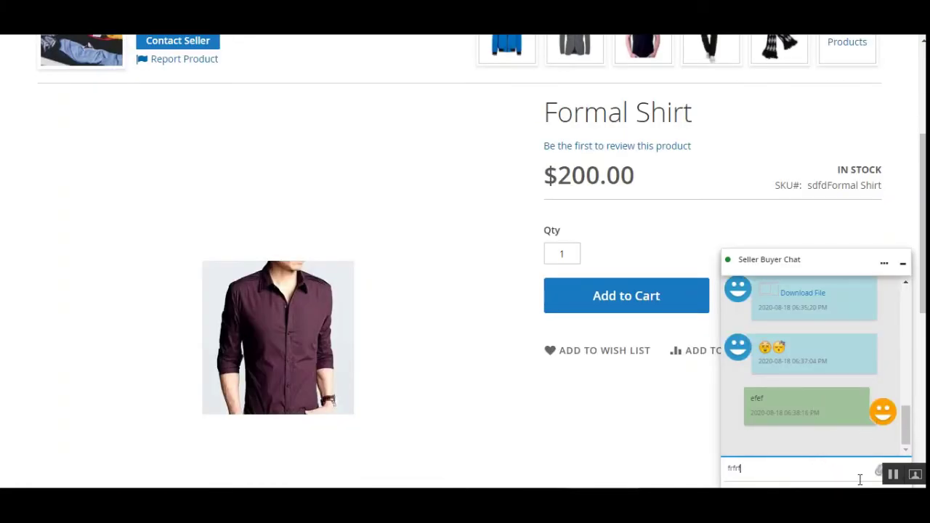
pyautogui.press('Return')
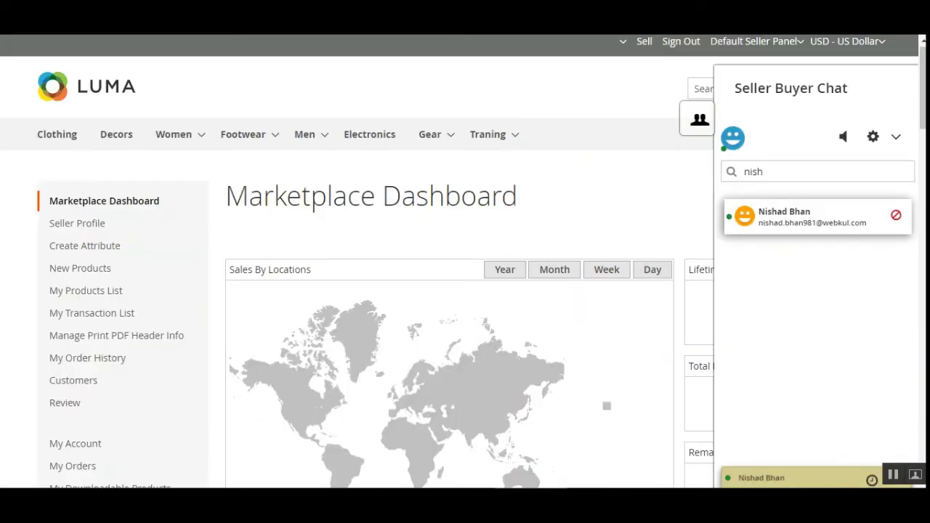
pyautogui.click(812, 480)
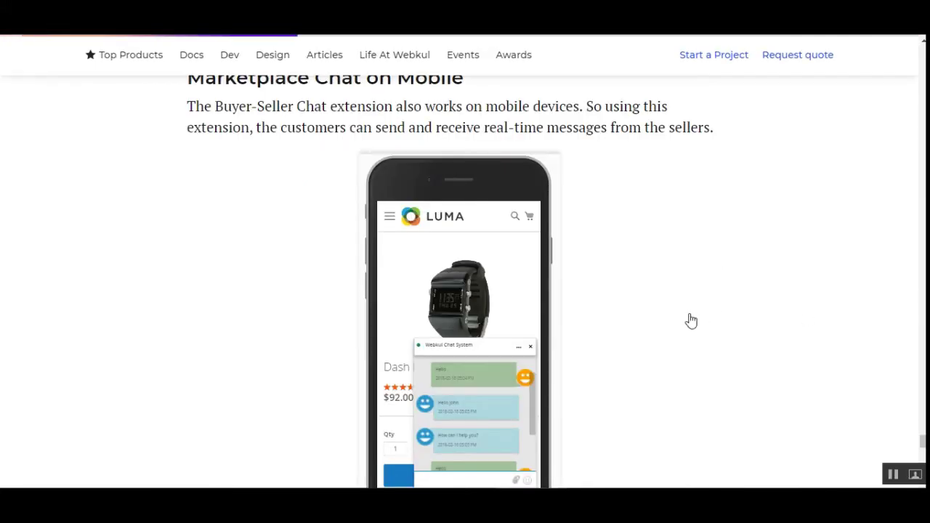
# View the Webkul Blog's mobile chat screenshot enlarged on its own, then close it
pyautogui.scroll(1, 689, 320)
pyautogui.scroll(-1, 691, 322)
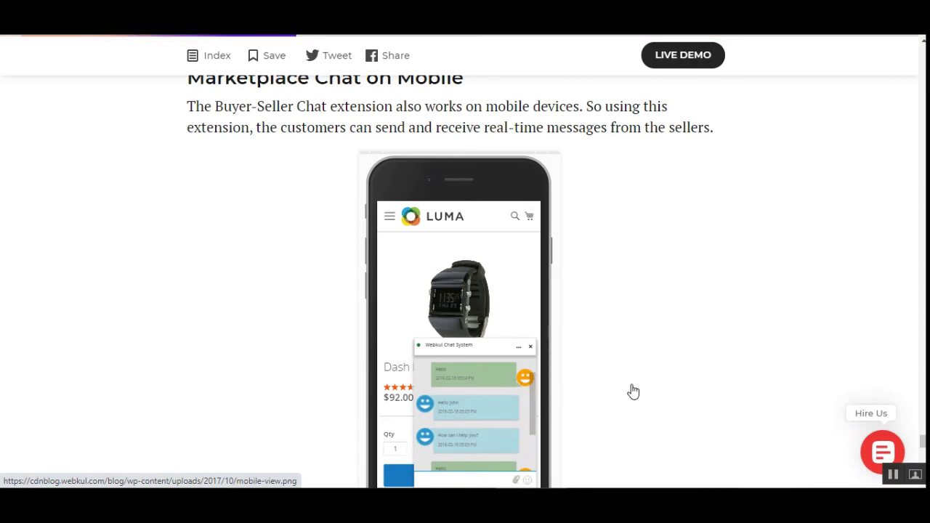
pyautogui.scroll(-2, 631, 391)
pyautogui.rightClick(470, 244)
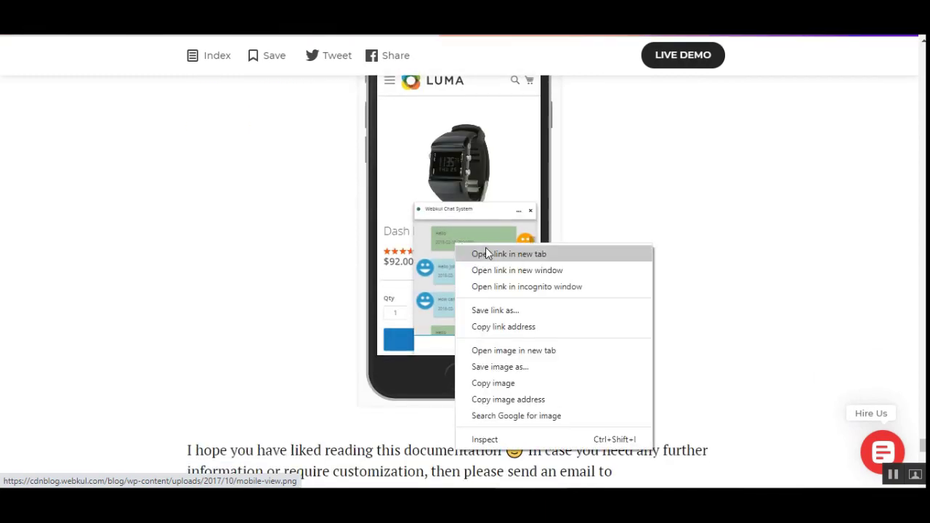
pyautogui.click(486, 252)
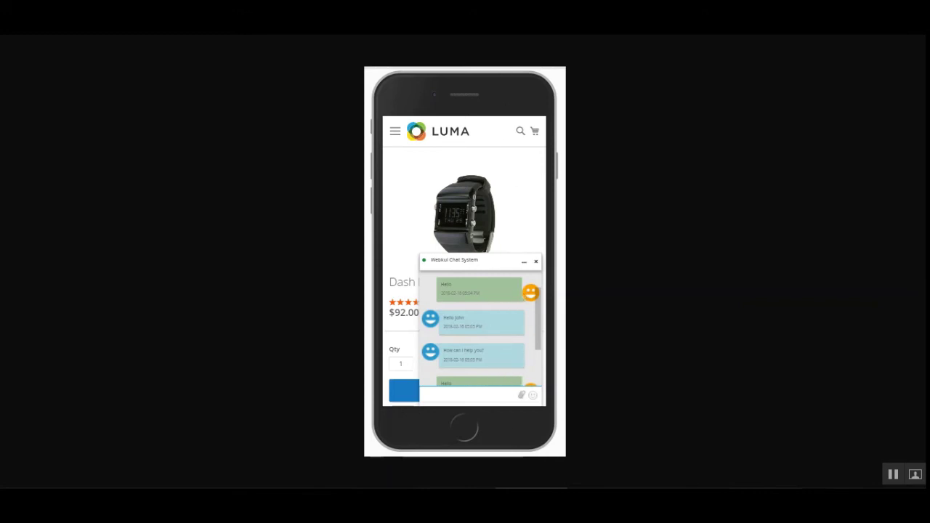
pyautogui.click(544, 426)
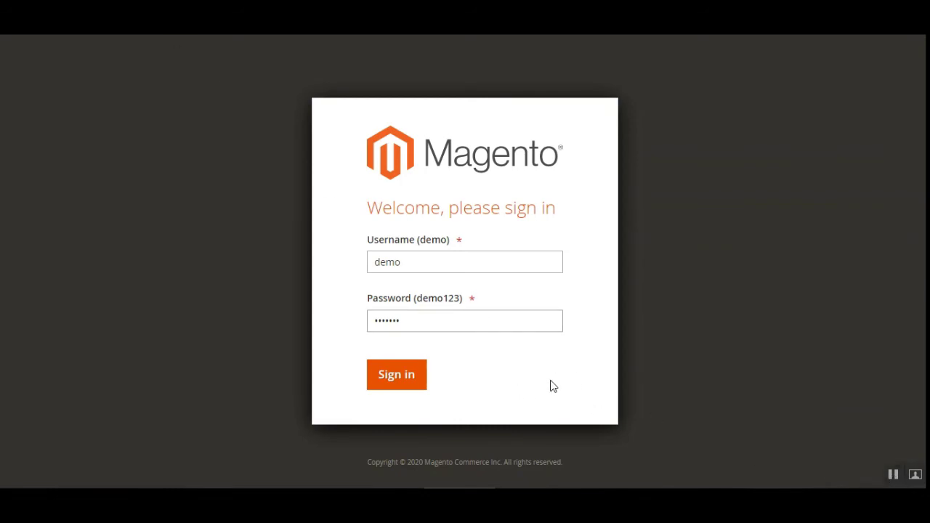
# Sign in to the admin and open Chat History and Blocked Customers List in new tabs
pyautogui.click(396, 377)
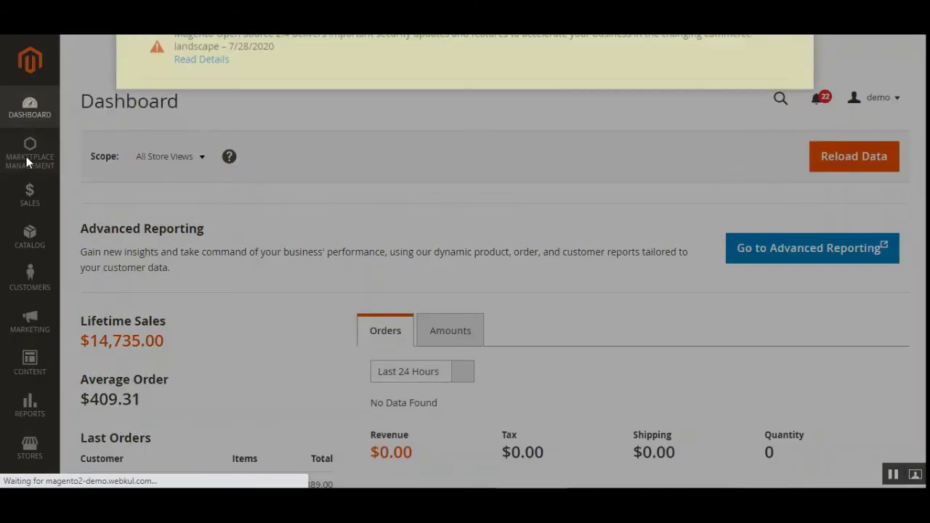
pyautogui.click(798, 84)
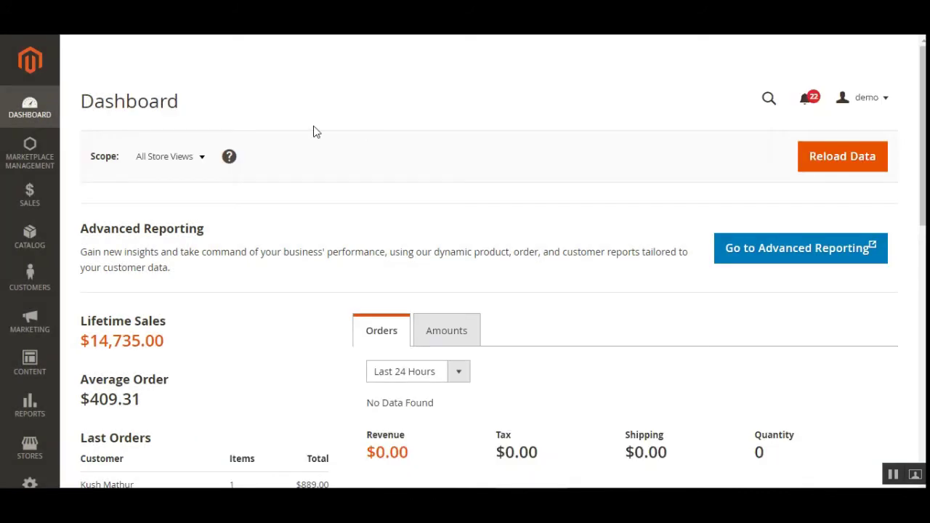
pyautogui.click(32, 163)
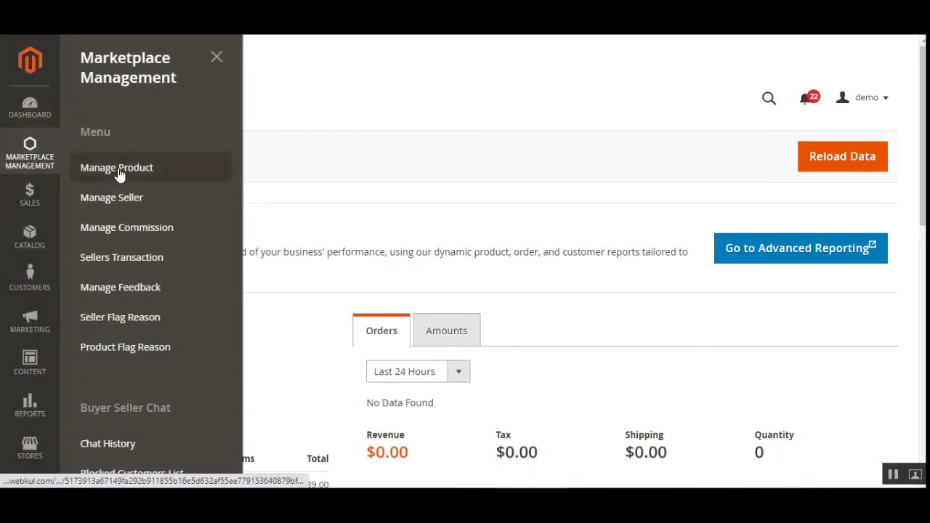
pyautogui.scroll(-3, 171, 356)
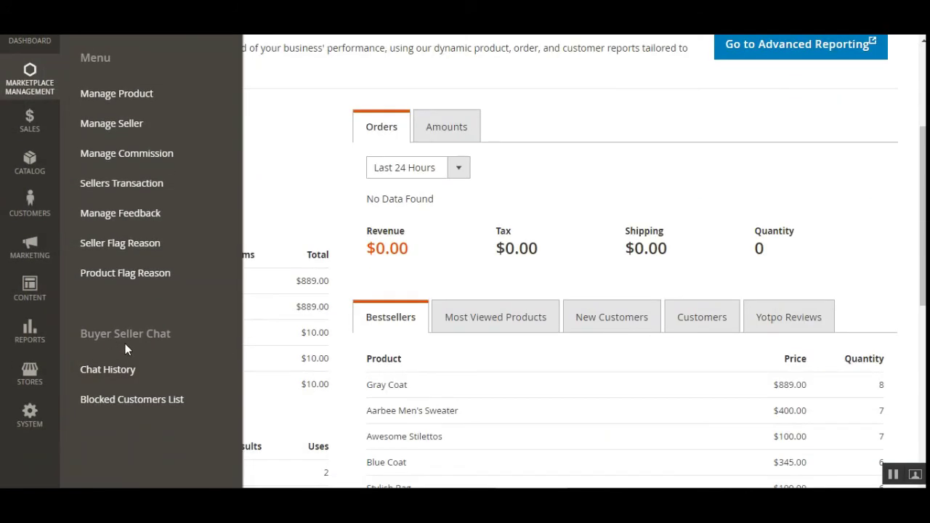
pyautogui.rightClick(109, 368)
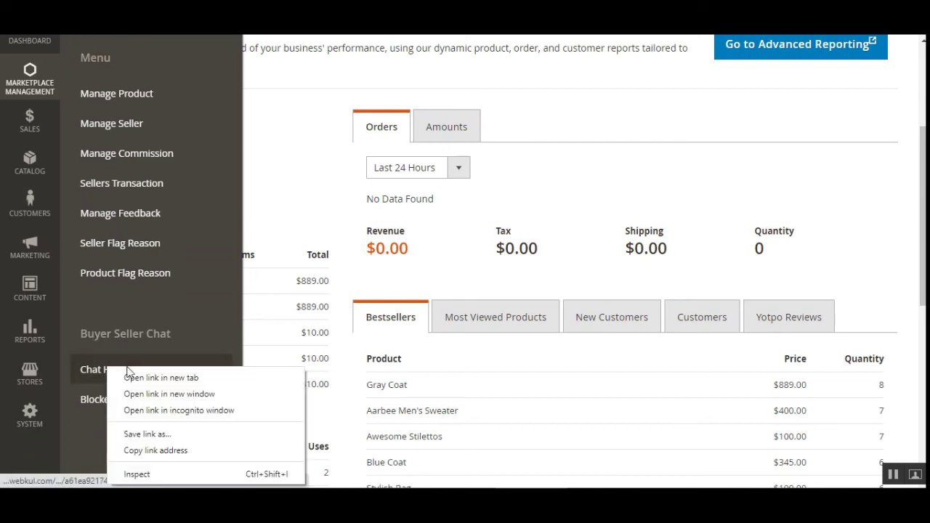
pyautogui.click(131, 378)
pyautogui.rightClick(146, 398)
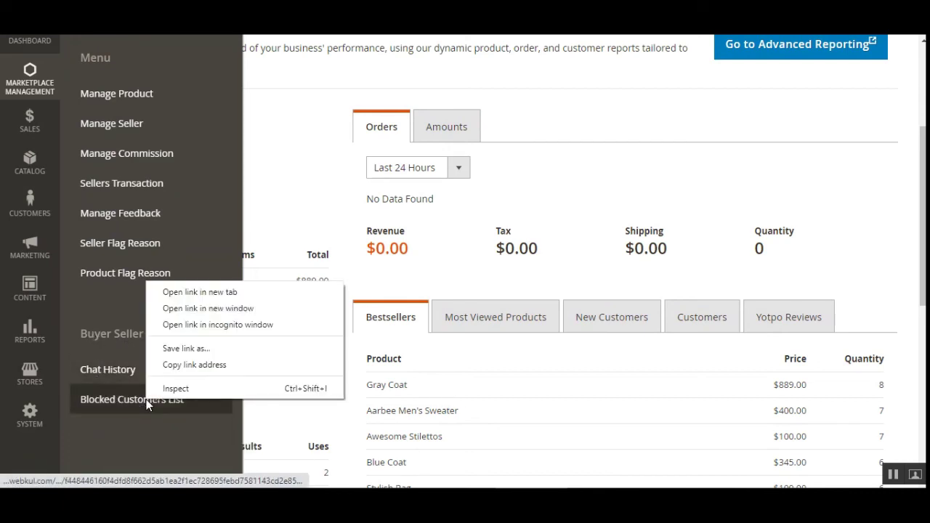
pyautogui.click(208, 295)
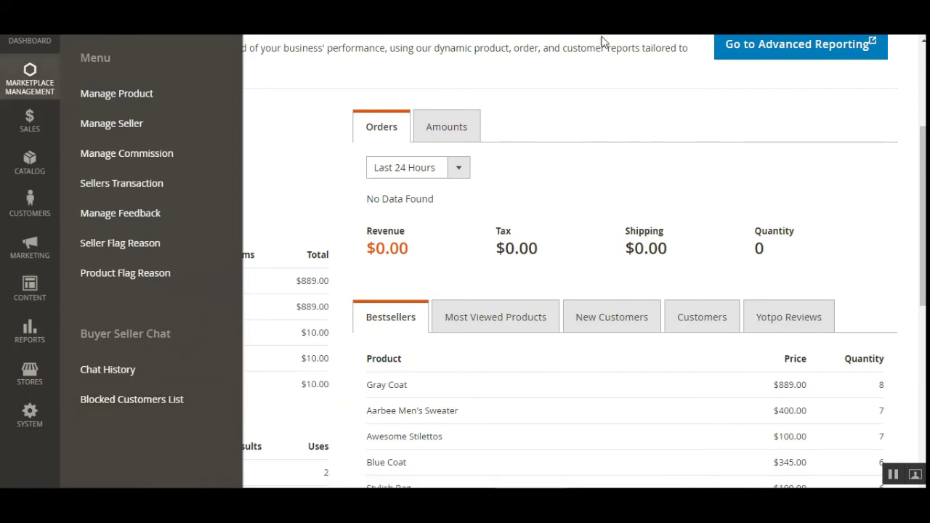
# Go to Stores > Configuration in the admin
pyautogui.click(347, 86)
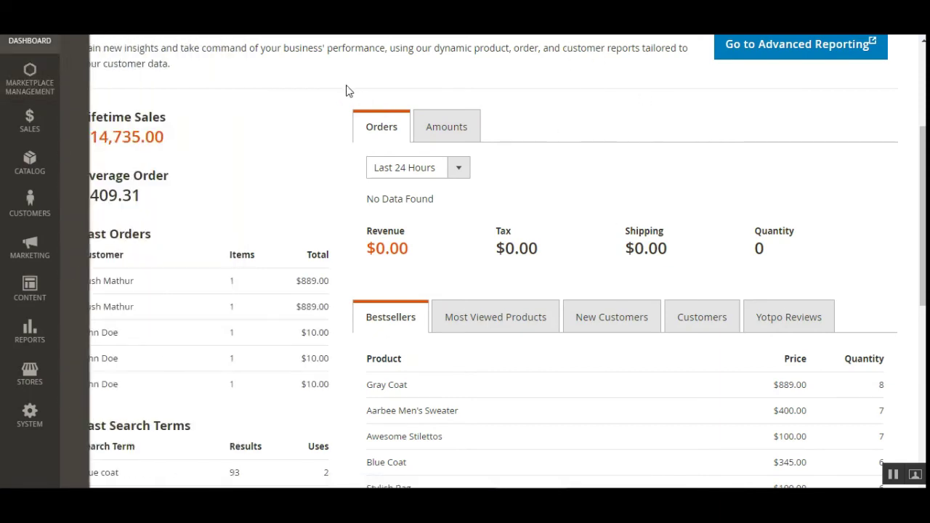
pyautogui.scroll(-3, 43, 364)
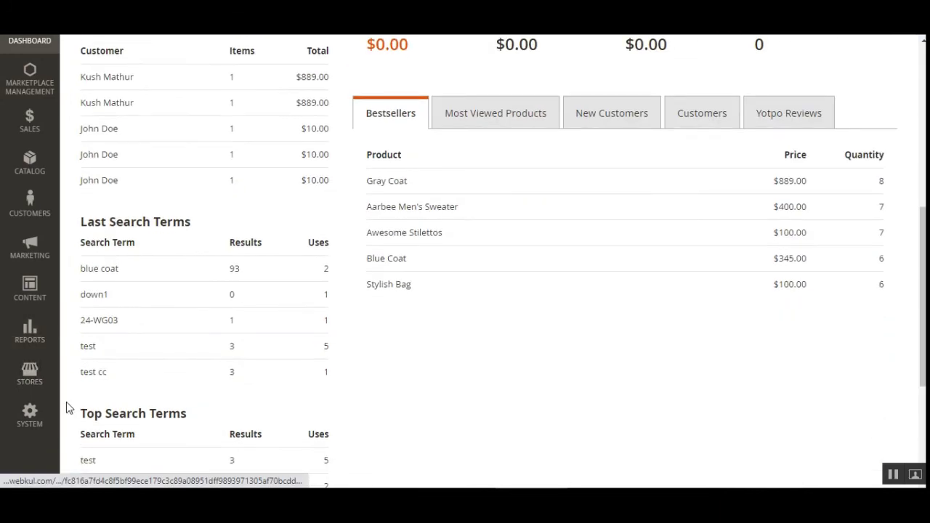
pyautogui.click(33, 419)
pyautogui.click(35, 385)
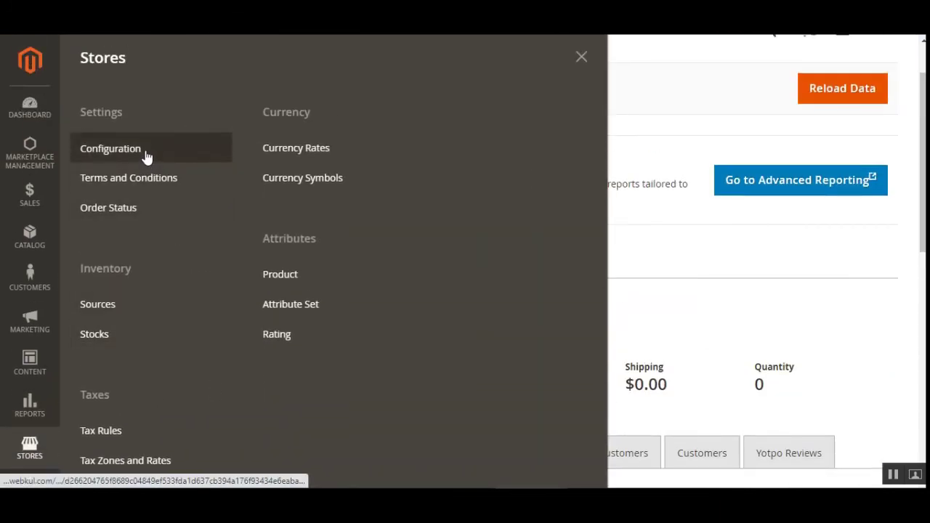
pyautogui.click(145, 157)
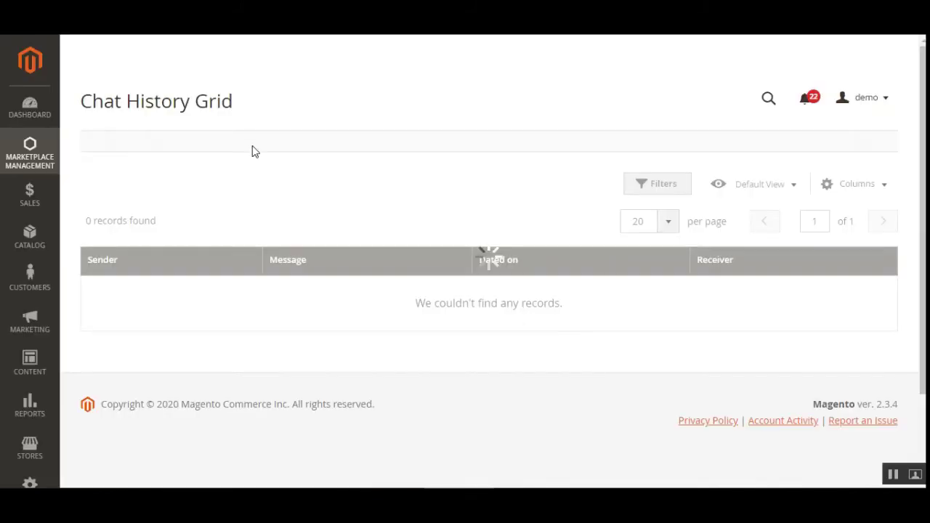
# Scroll through the 31 messages in the Chat History Grid
pyautogui.moveTo(95, 103); pyautogui.dragTo(209, 104)
pyautogui.scroll(-1, 880, 172)
pyautogui.scroll(-1, 889, 186)
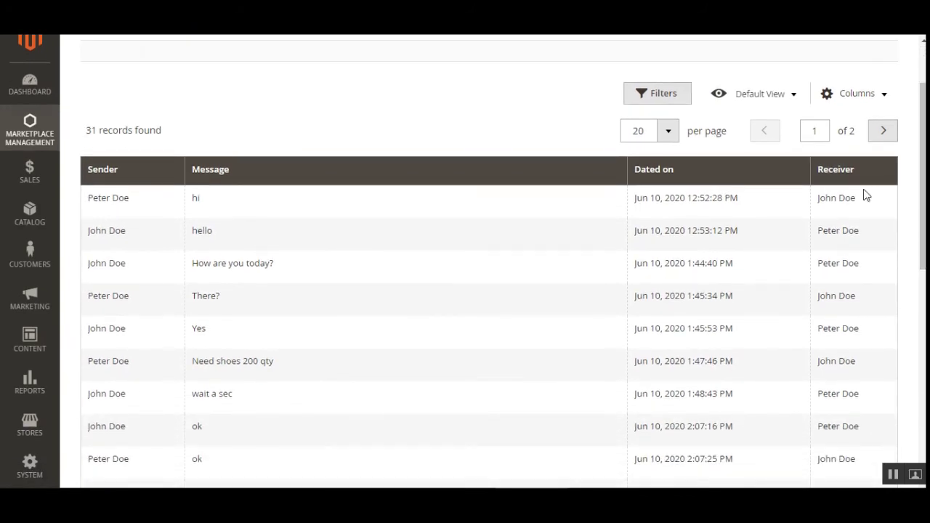
pyautogui.scroll(-1, 293, 318)
pyautogui.scroll(-6, 170, 245)
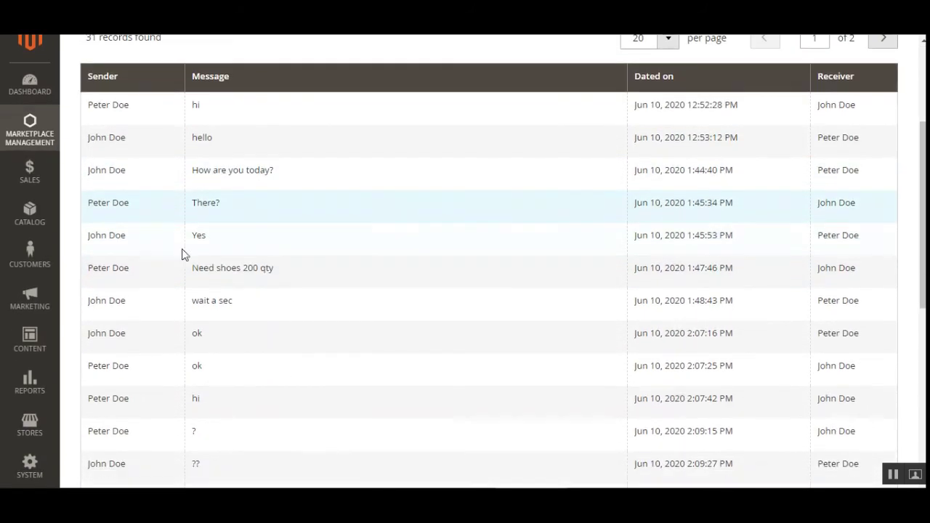
pyautogui.scroll(-1, 170, 245)
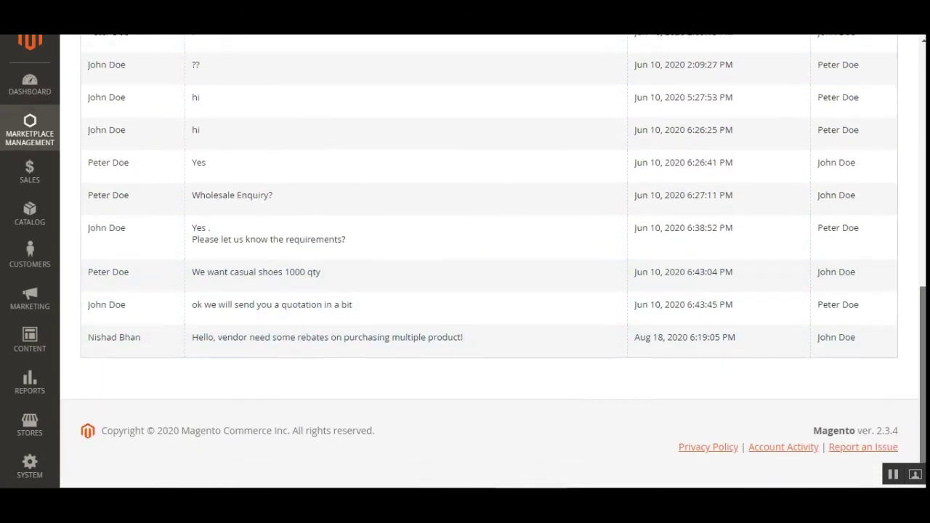
pyautogui.scroll(8, 170, 244)
pyautogui.scroll(-8, 170, 244)
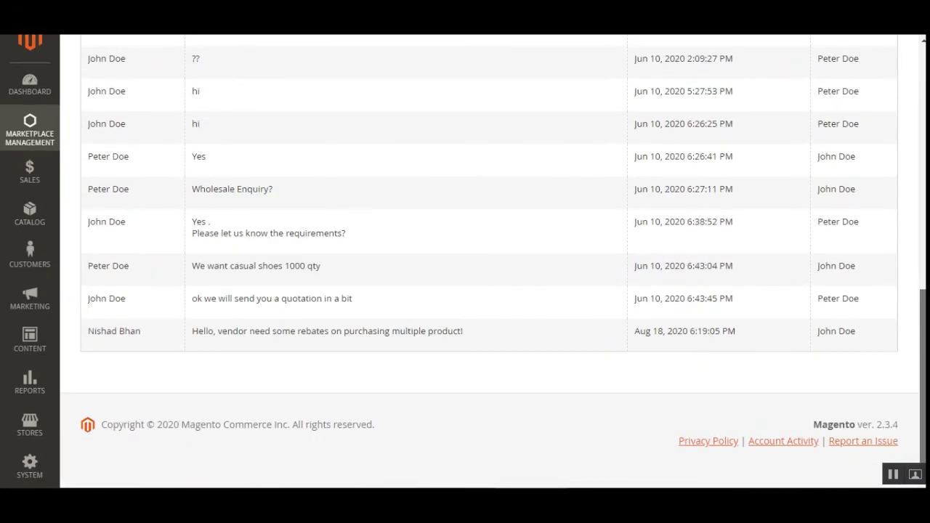
# Highlight the last row's sender and message text, plus part of the rebate request message
pyautogui.moveTo(95, 332); pyautogui.dragTo(134, 331)
pyautogui.moveTo(207, 330); pyautogui.dragTo(421, 371)
pyautogui.click(329, 354)
pyautogui.moveTo(321, 334); pyautogui.dragTo(446, 330)
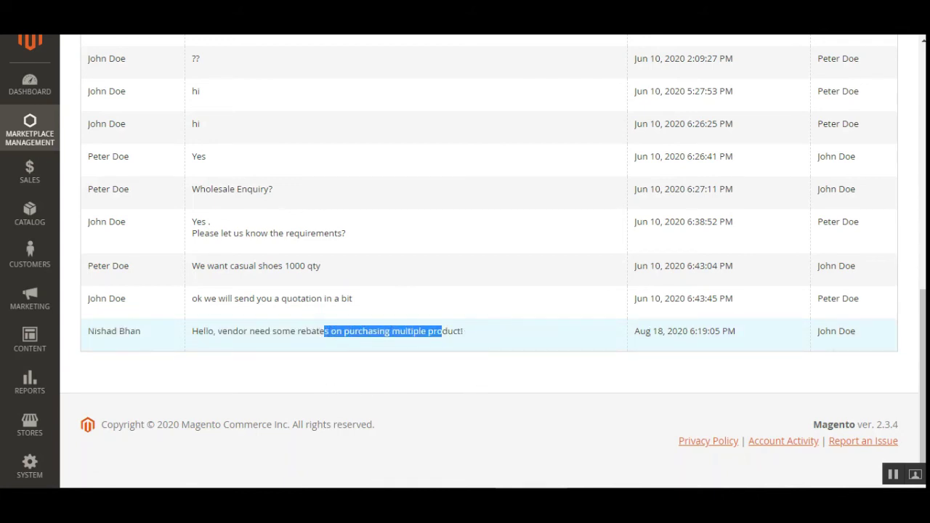
pyautogui.scroll(6, 857, 149)
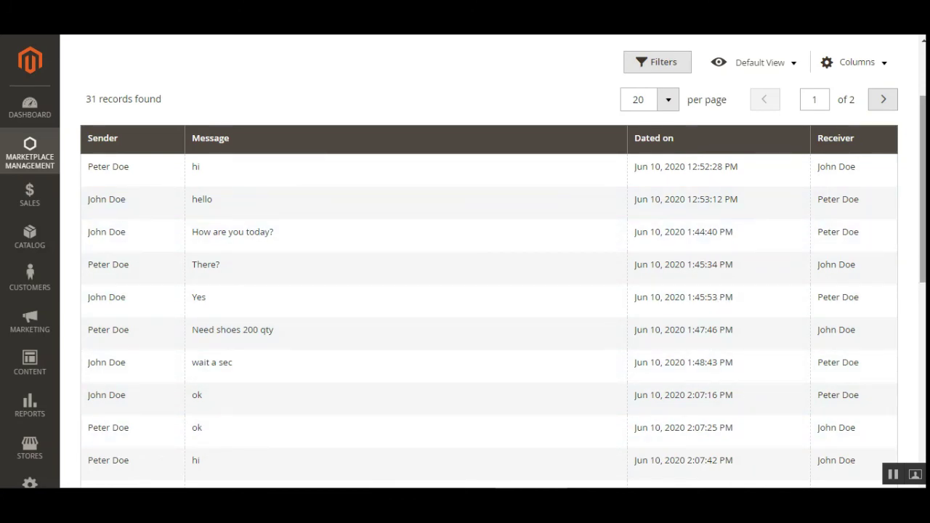
pyautogui.scroll(-6, 486, 290)
pyautogui.scroll(3, 487, 291)
pyautogui.scroll(5, 396, 135)
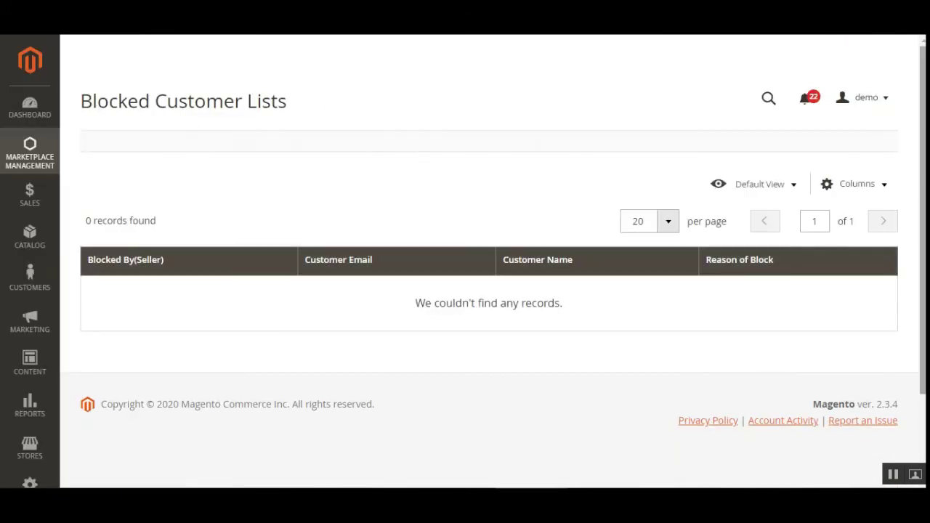
pyautogui.scroll(-1, 542, 150)
pyautogui.scroll(1, 542, 150)
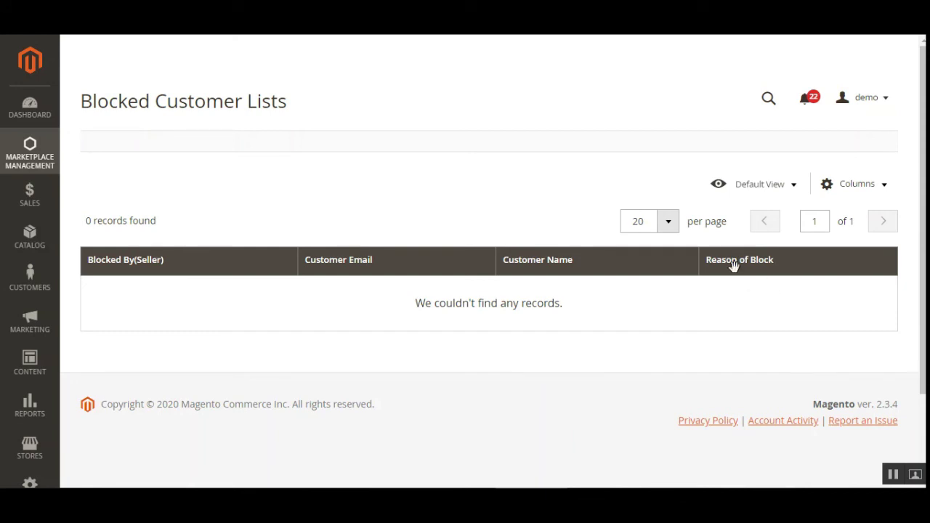
pyautogui.moveTo(567, 501)
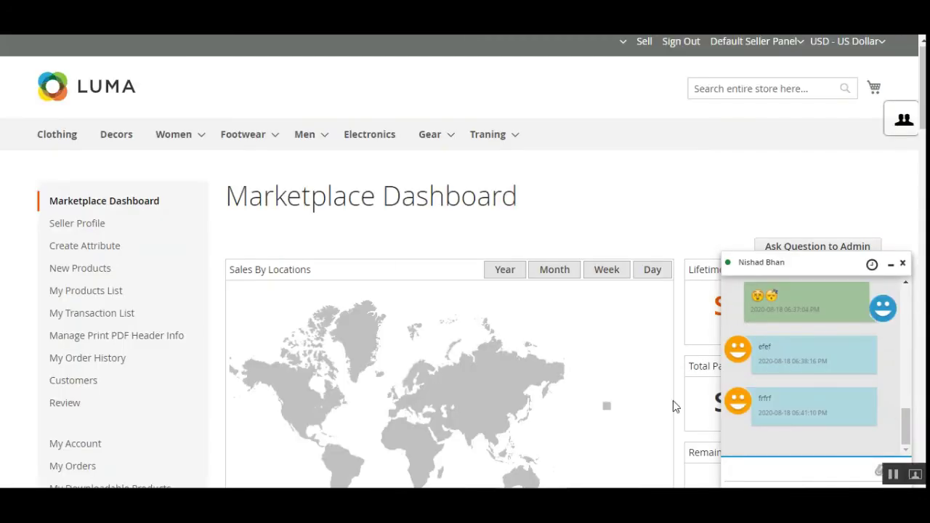
# Re-block the customer with reason 's', highlight the blocked notice, and reload the Blocked Customer Lists page
pyautogui.click(903, 263)
pyautogui.click(904, 119)
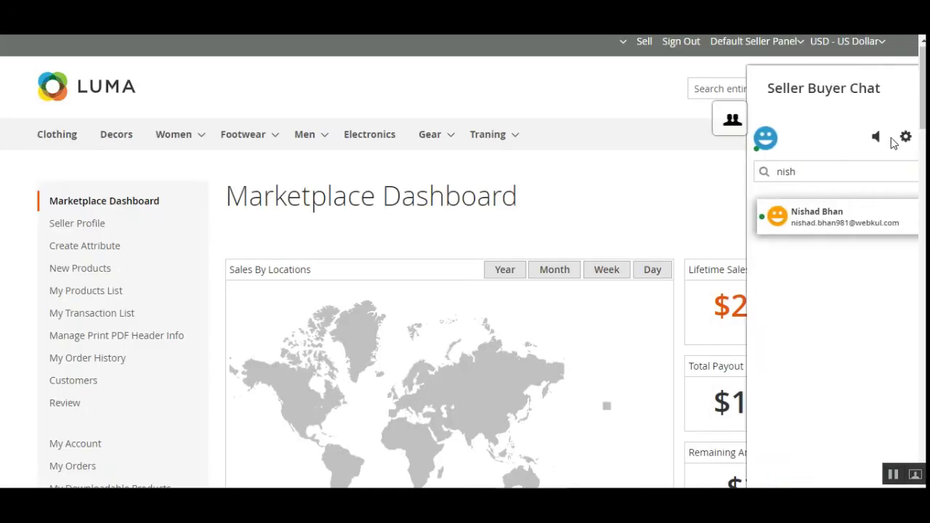
pyautogui.click(895, 216)
pyautogui.click(792, 186)
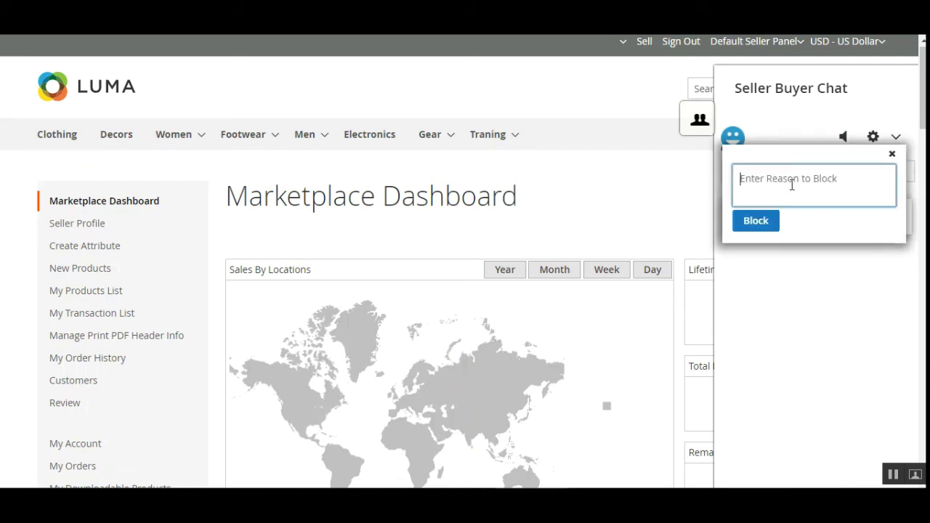
pyautogui.write('spammer')
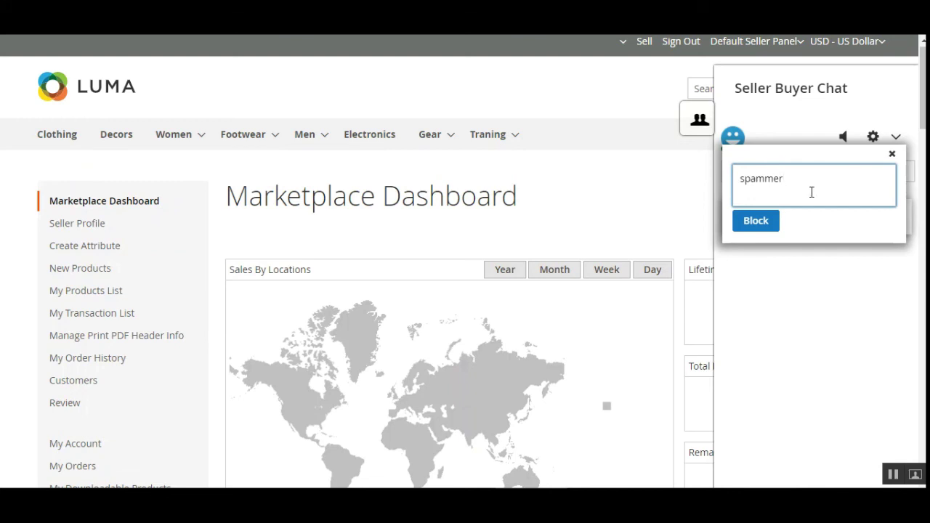
pyautogui.click(771, 221)
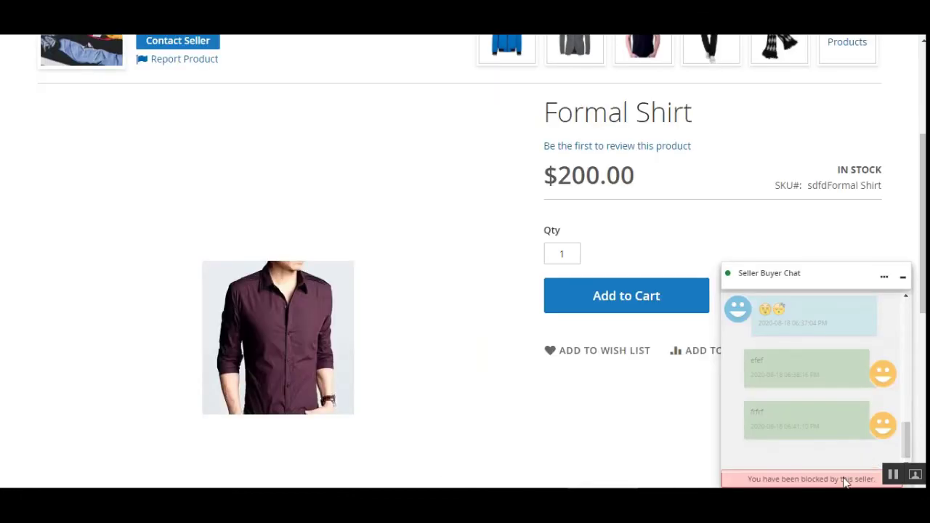
pyautogui.moveTo(776, 481); pyautogui.dragTo(839, 482)
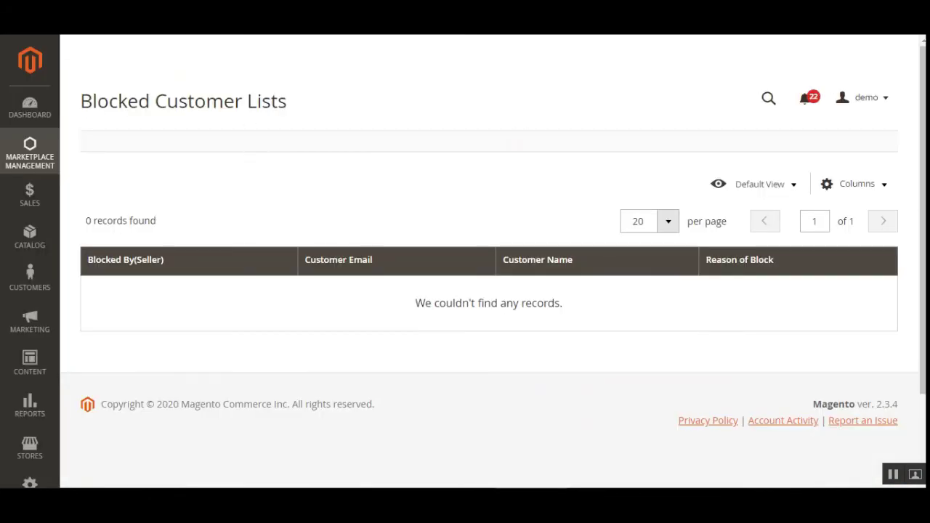
pyautogui.press('F5')
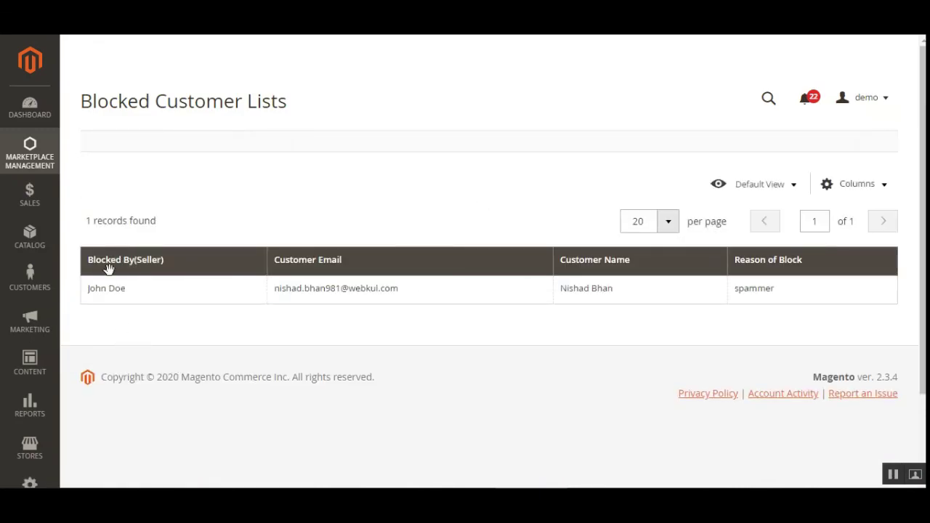
# Highlight the record's seller, customer e-mail, name and 'spammer' reason, then dismiss the configuration password popup
pyautogui.moveTo(88, 287); pyautogui.dragTo(131, 289)
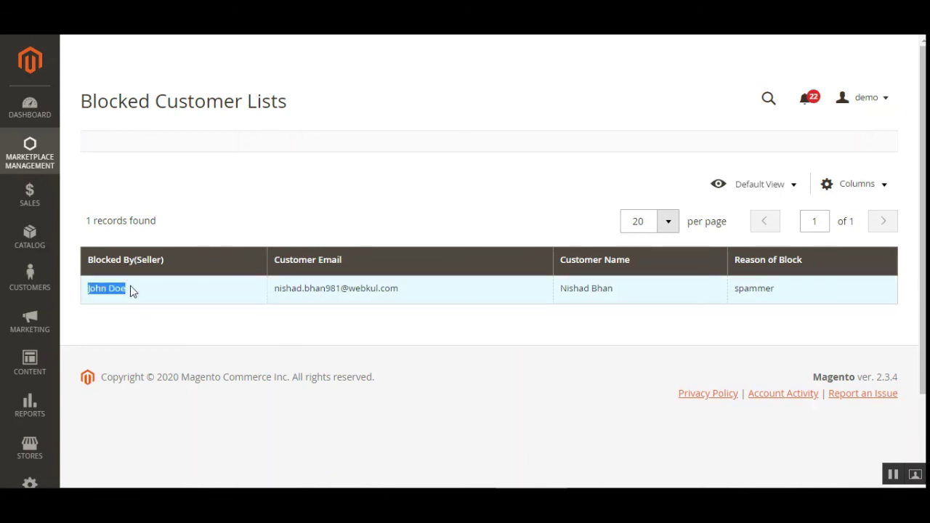
pyautogui.moveTo(288, 293); pyautogui.dragTo(403, 297)
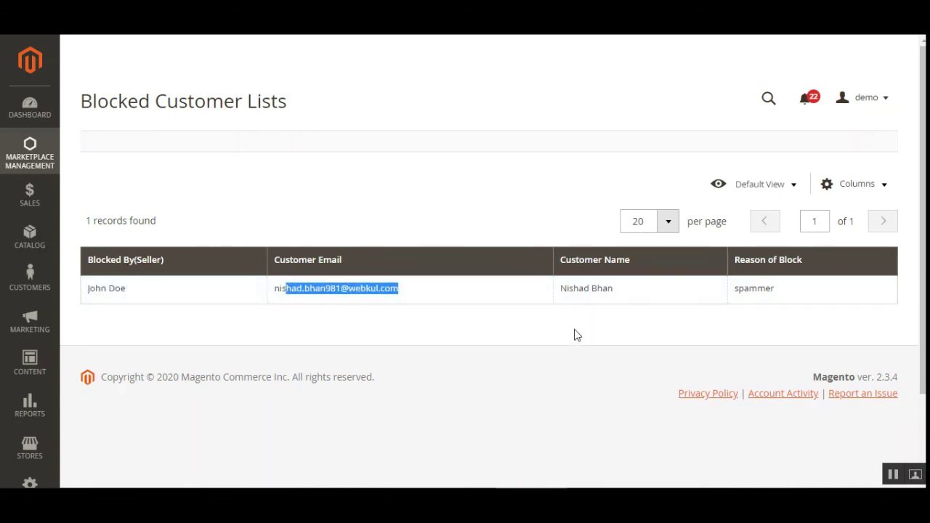
pyautogui.moveTo(573, 288); pyautogui.dragTo(620, 299)
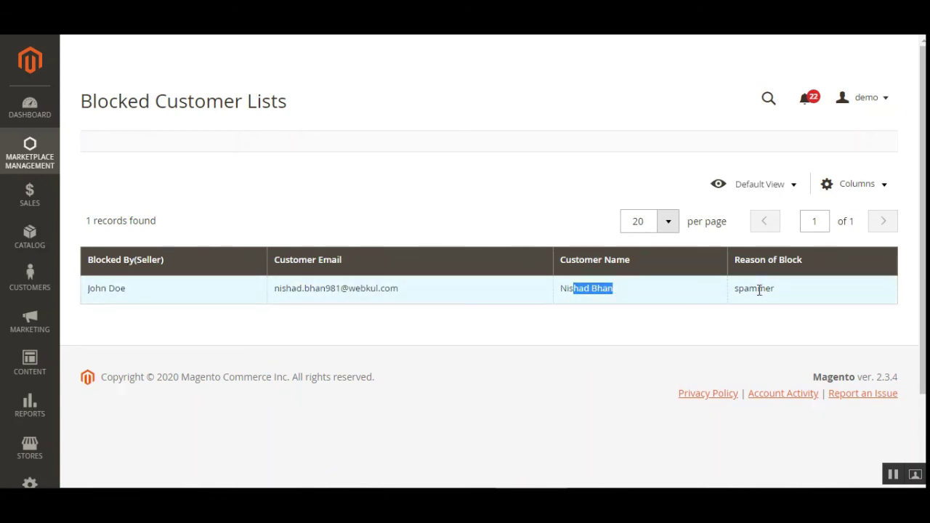
pyautogui.moveTo(757, 288); pyautogui.dragTo(776, 290)
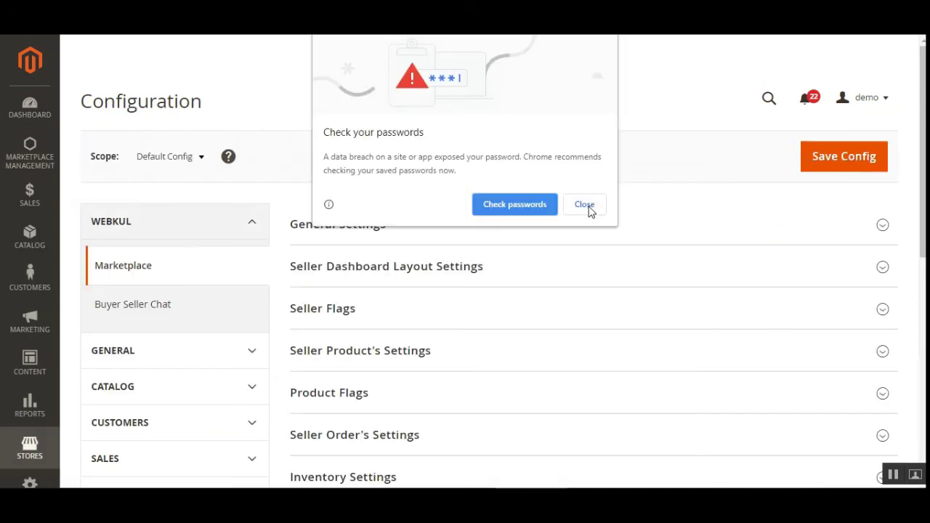
pyautogui.click(588, 207)
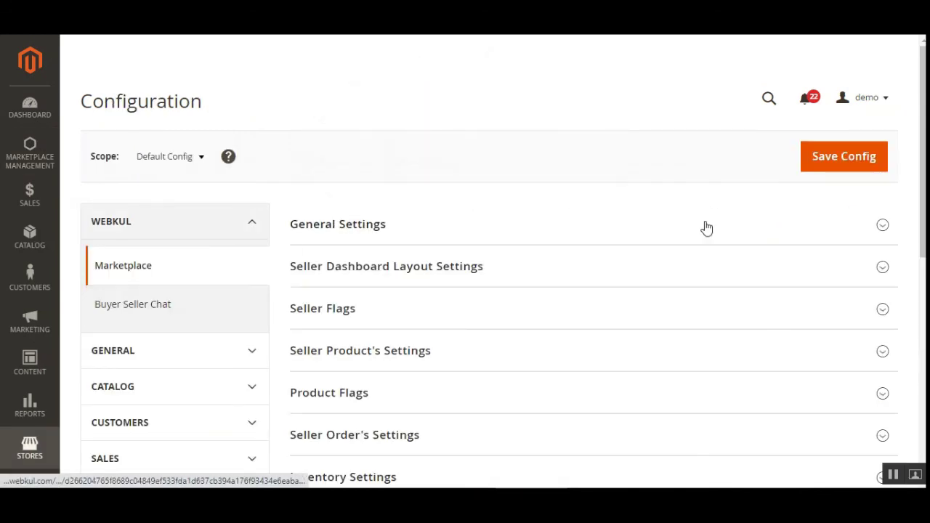
# Open the Buyer Seller Chat settings, point out port 2083, and stop the chat server
pyautogui.scroll(-1, 218, 262)
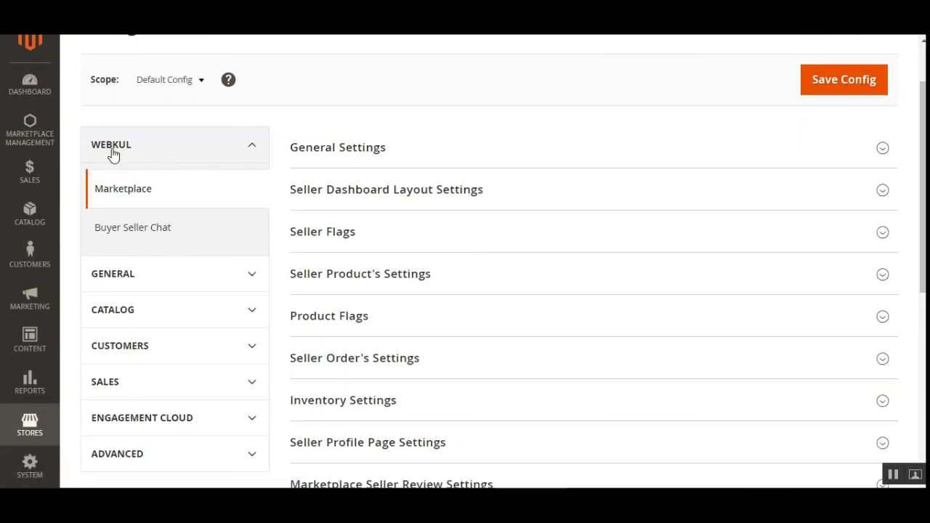
pyautogui.click(112, 234)
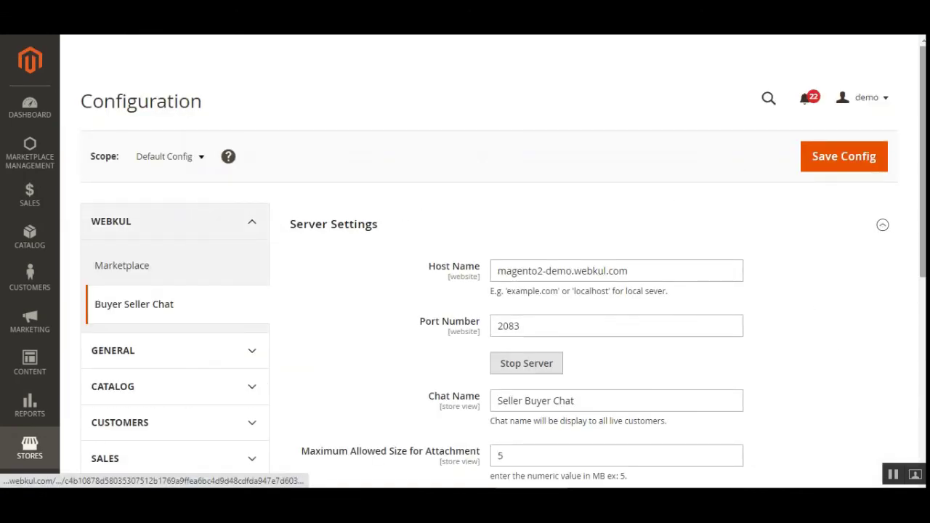
pyautogui.scroll(-2, 469, 256)
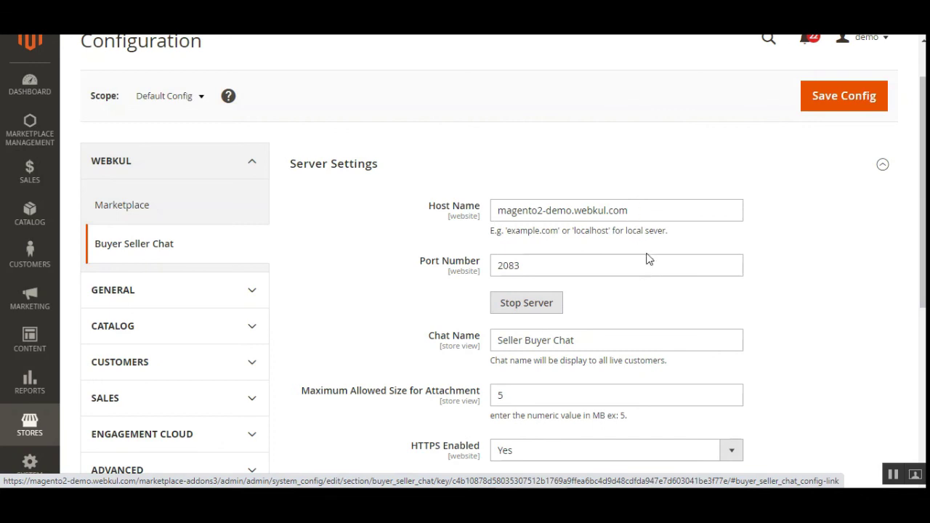
pyautogui.scroll(-2, 776, 247)
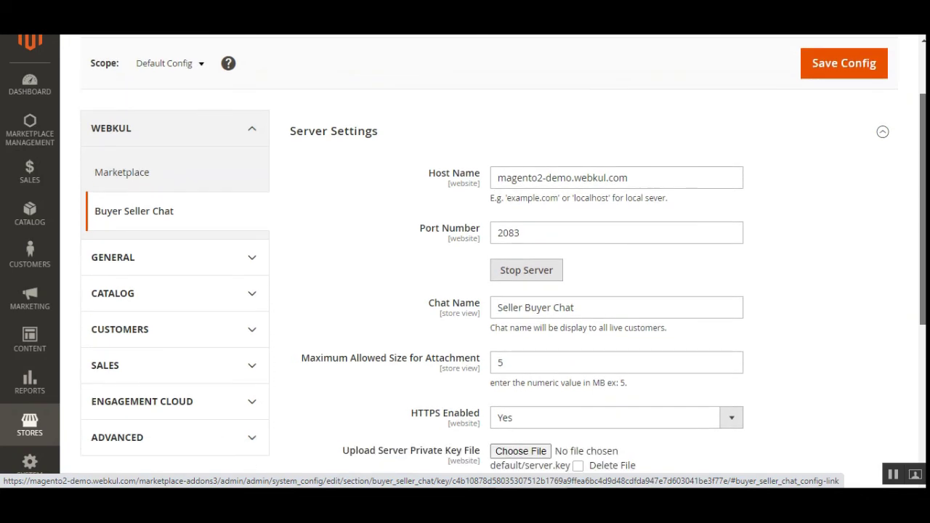
pyautogui.doubleClick(548, 203)
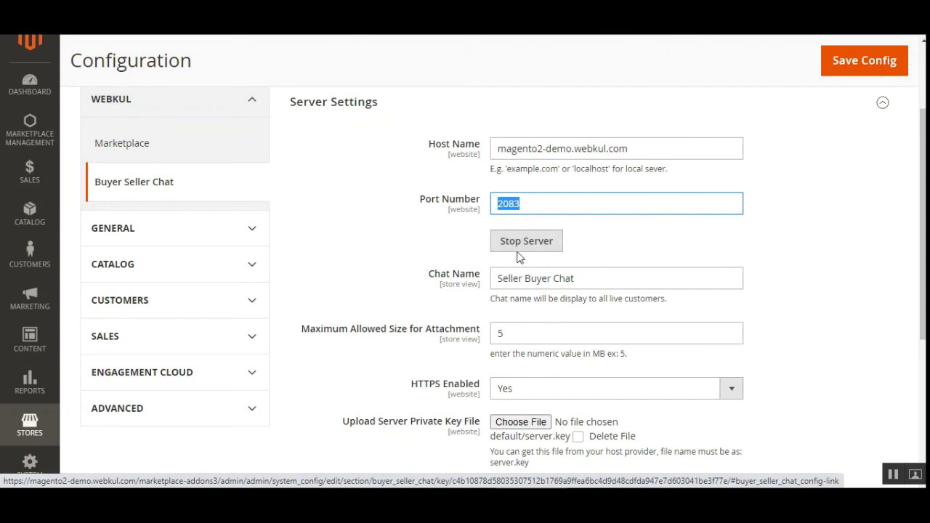
pyautogui.click(520, 248)
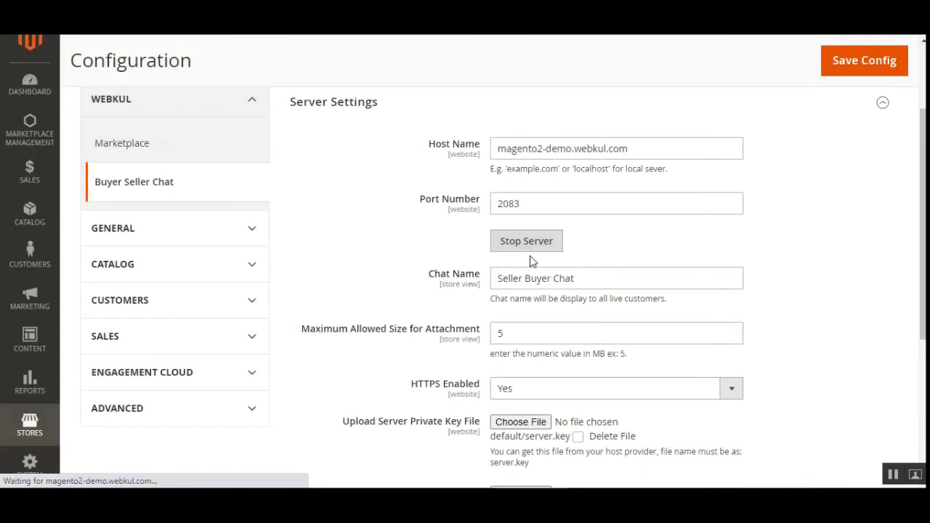
# Stop the chat server and review the chat name 'Seller Buyer Chat' and attachment limit 5
pyautogui.click(539, 242)
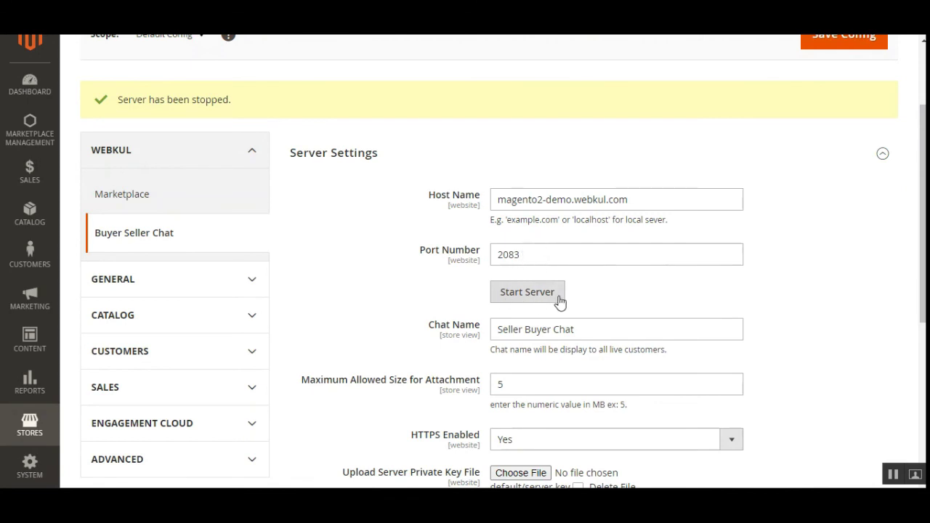
pyautogui.moveTo(923, 218); pyautogui.dragTo(922, 289)
pyautogui.moveTo(588, 181); pyautogui.dragTo(450, 186)
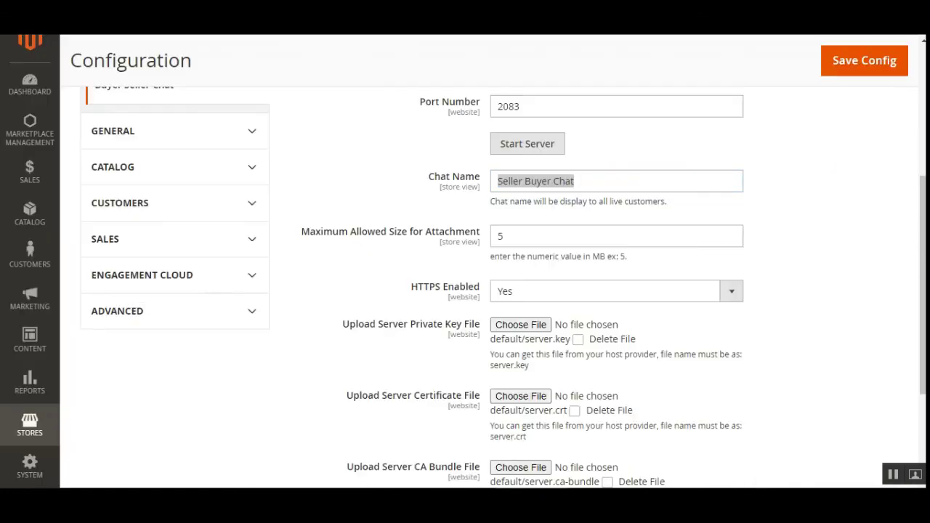
pyautogui.moveTo(359, 232); pyautogui.dragTo(446, 234)
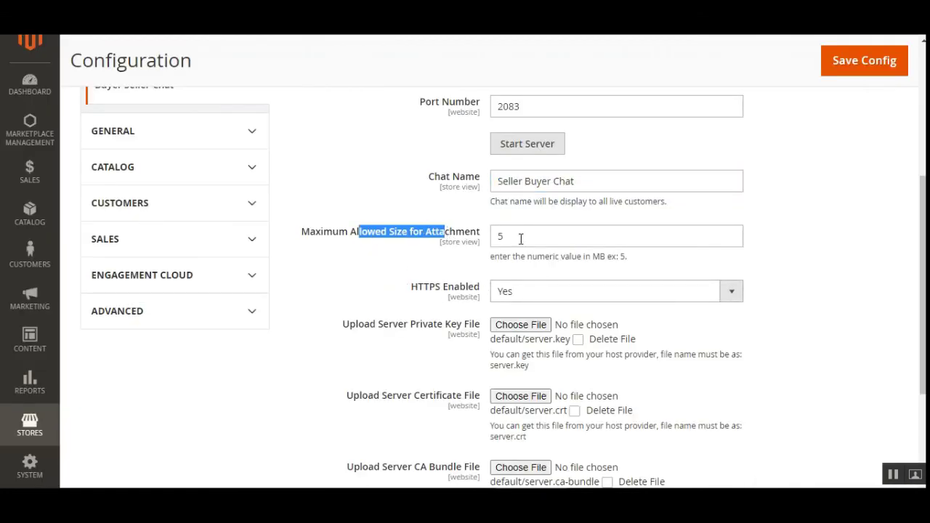
pyautogui.click(523, 236)
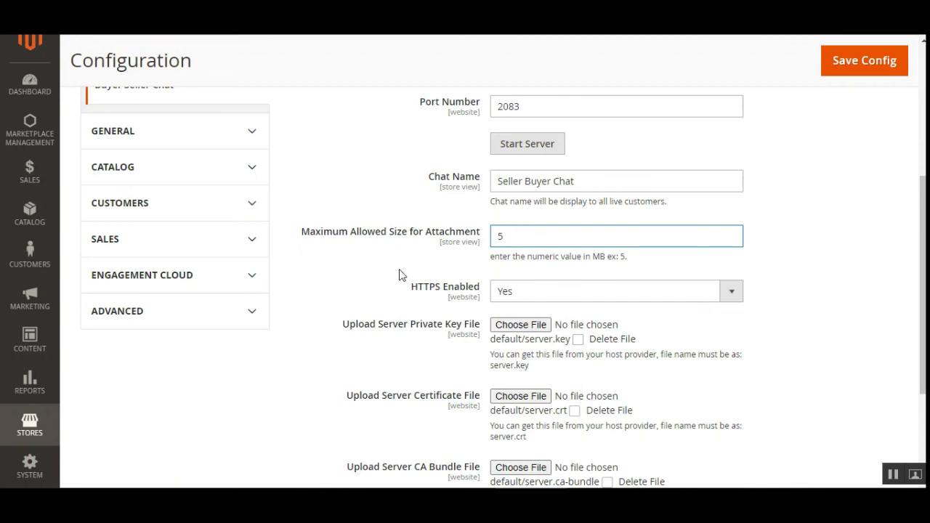
# Keep HTTPS Enabled set to Yes
pyautogui.click(586, 298)
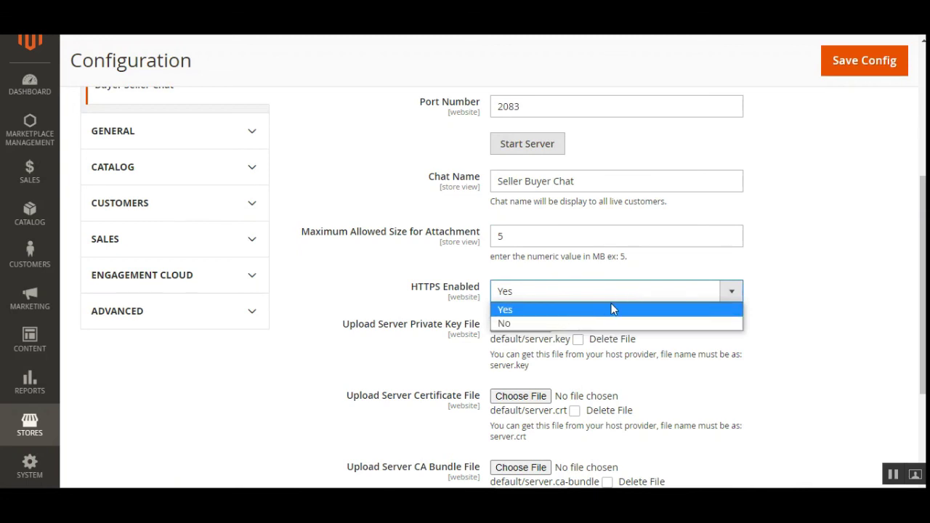
pyautogui.click(542, 309)
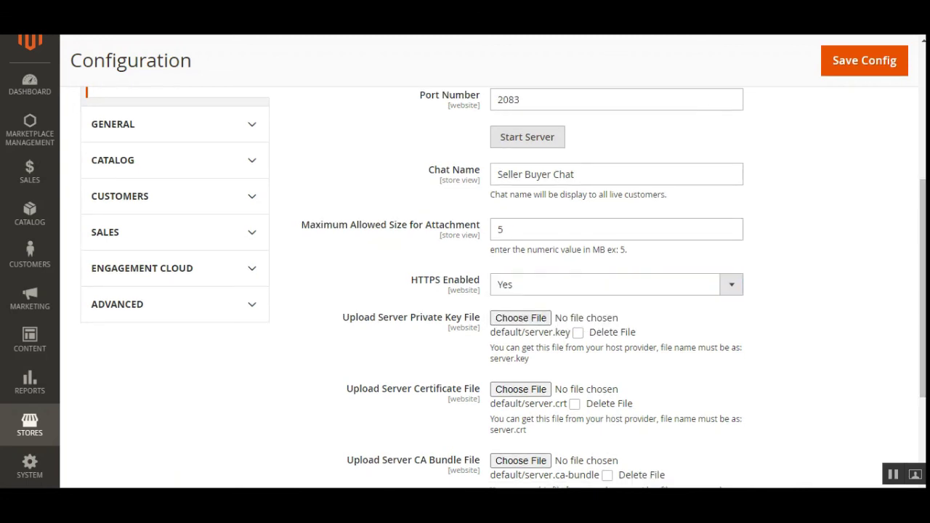
pyautogui.moveTo(921, 276); pyautogui.dragTo(917, 319)
# Review the upload fields for the required server.key and certificate files
pyautogui.scroll(-1, 556, 311)
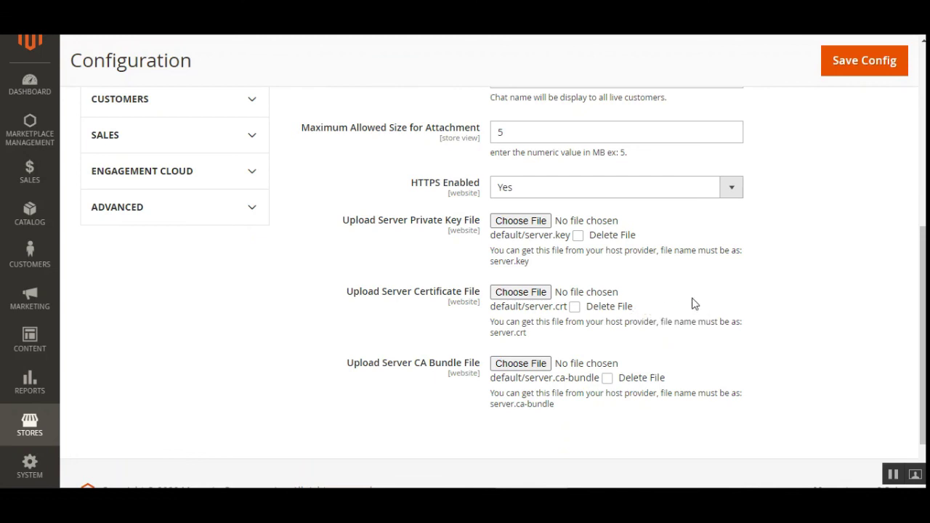
pyautogui.moveTo(490, 260); pyautogui.dragTo(539, 262)
pyautogui.moveTo(492, 337); pyautogui.dragTo(521, 335)
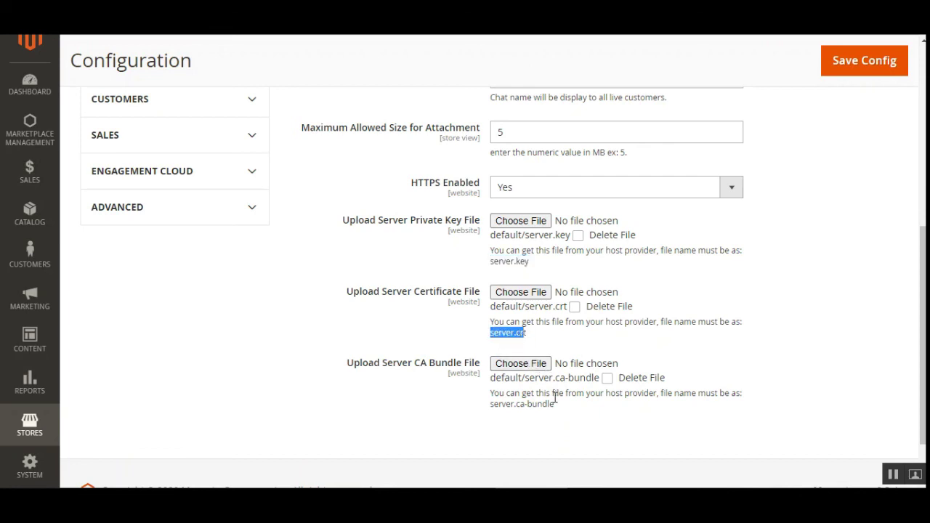
pyautogui.click(550, 420)
pyautogui.moveTo(518, 406); pyautogui.dragTo(550, 406)
pyautogui.click(646, 431)
# Start the chat server again from Server Settings
pyautogui.scroll(3, 920, 382)
pyautogui.scroll(3, 826, 183)
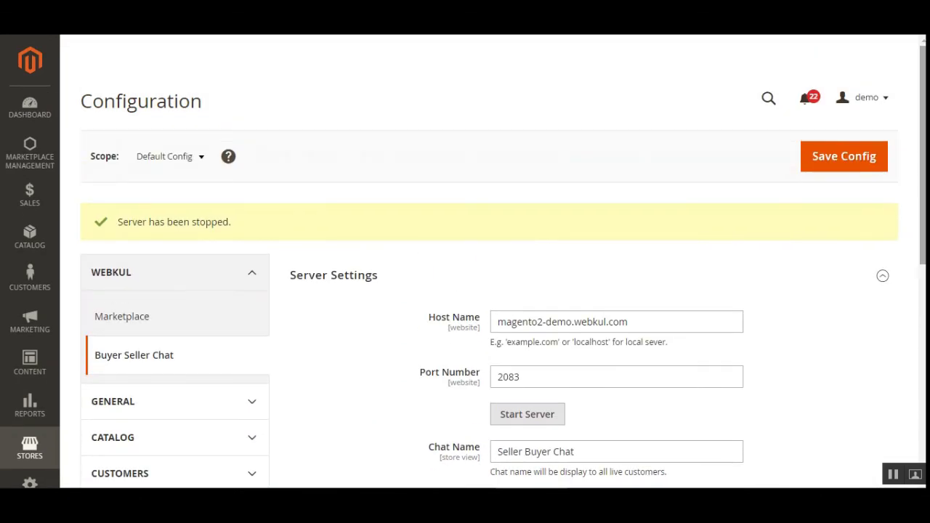
pyautogui.scroll(-3, 825, 182)
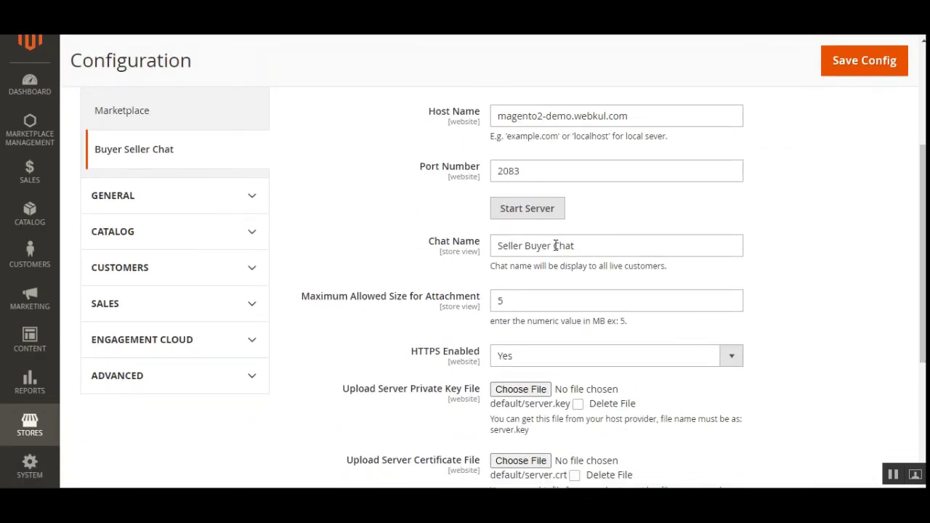
pyautogui.click(526, 209)
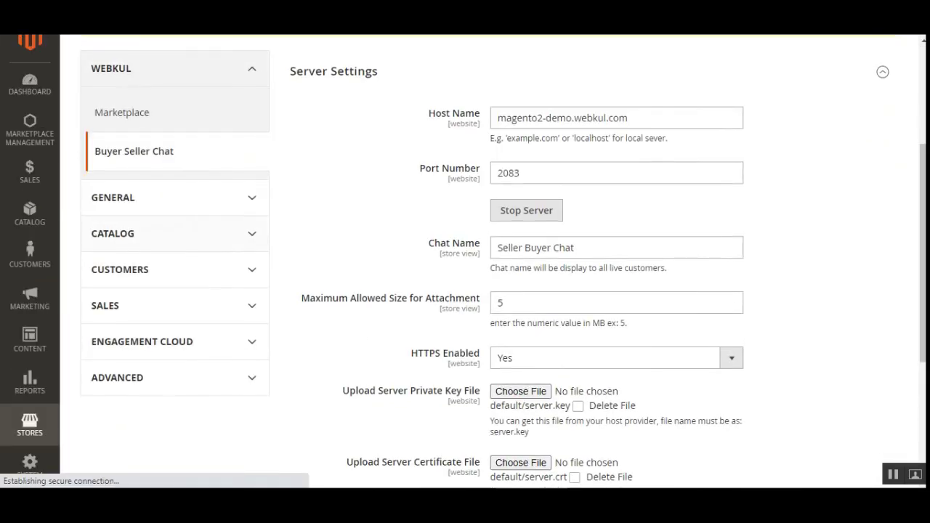
pyautogui.scroll(2, 654, 298)
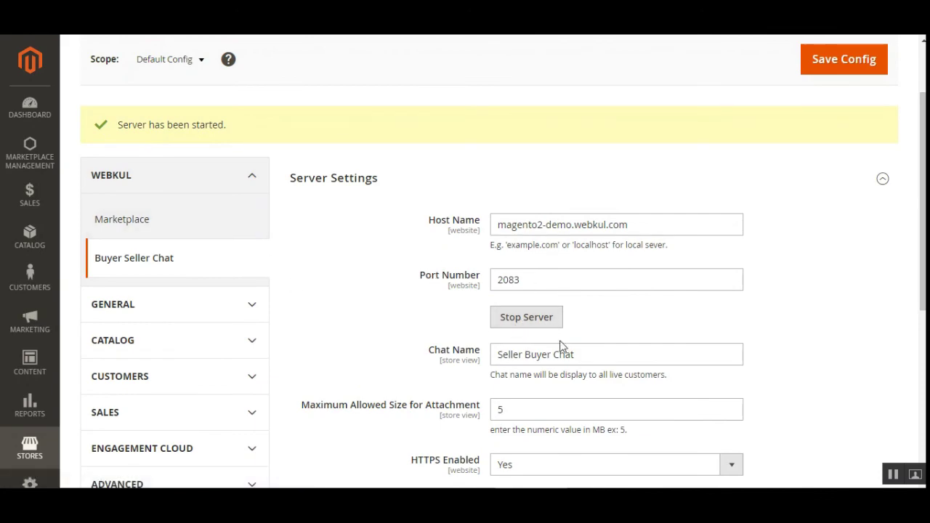